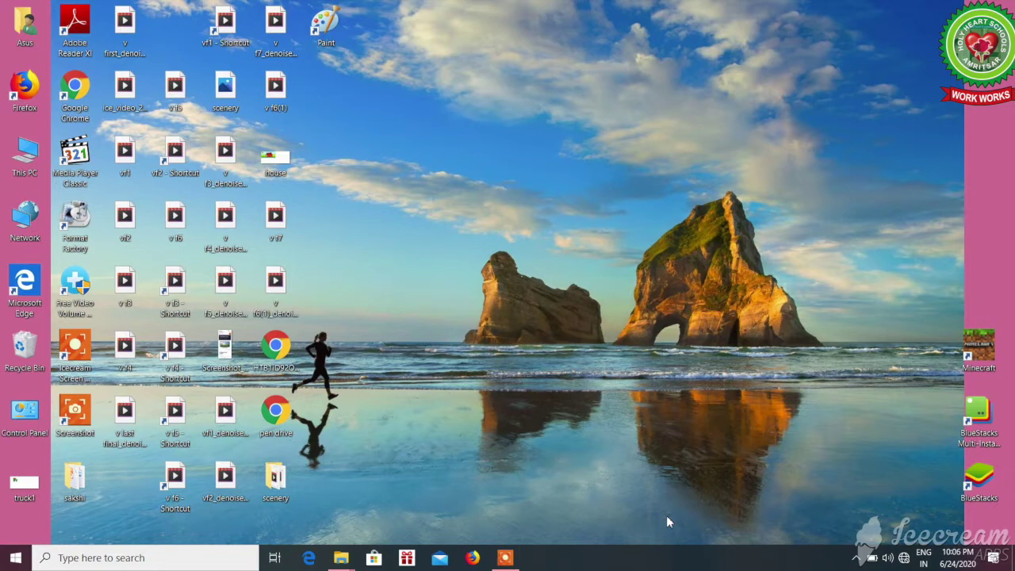
Open Paint and draw a black rectangular frame about 1905 × 893 px, starting near the canvas's upper-left corner
double_click(325, 27)
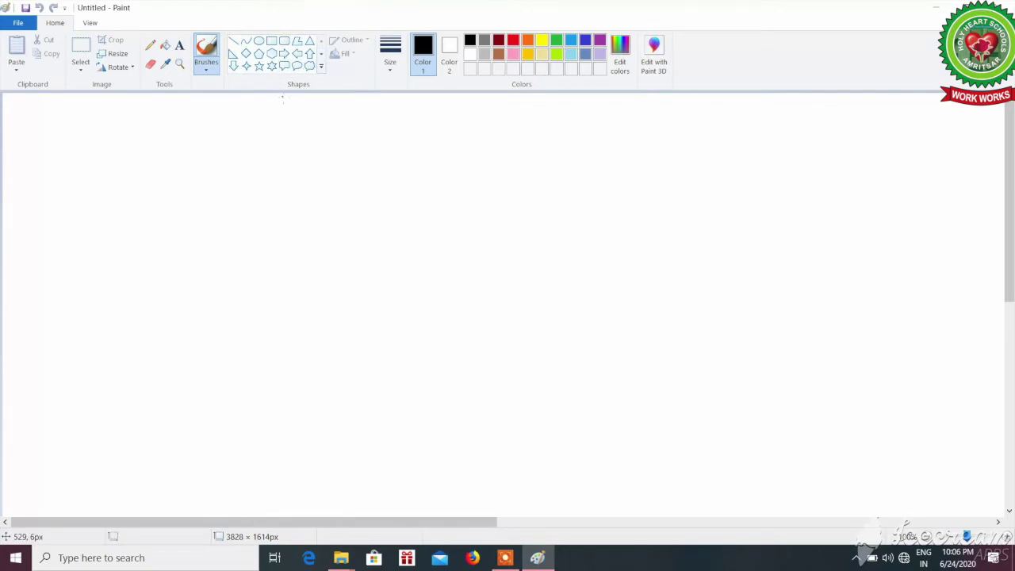
left_click(272, 42)
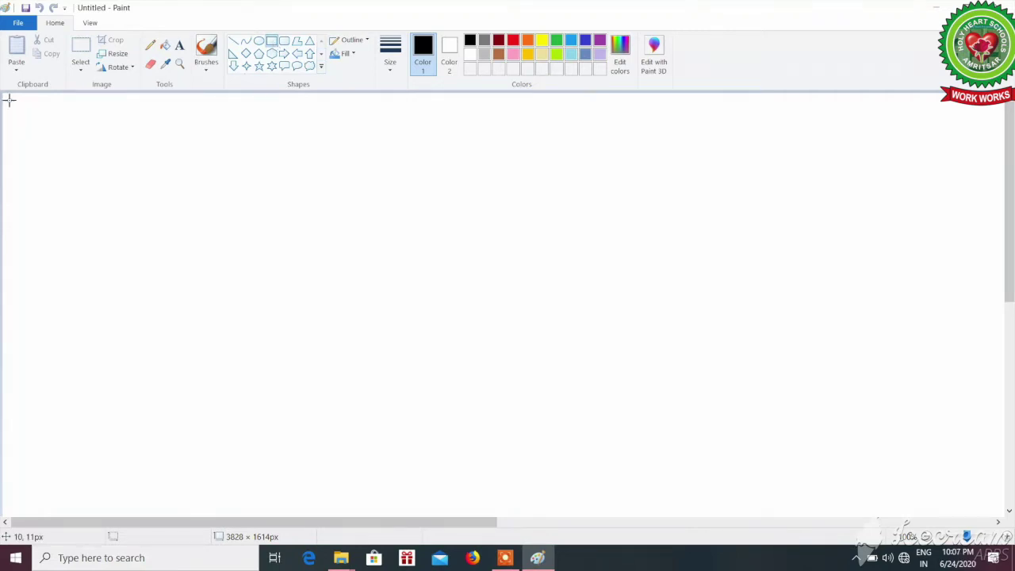
left_click_drag(8, 98, 1011, 547)
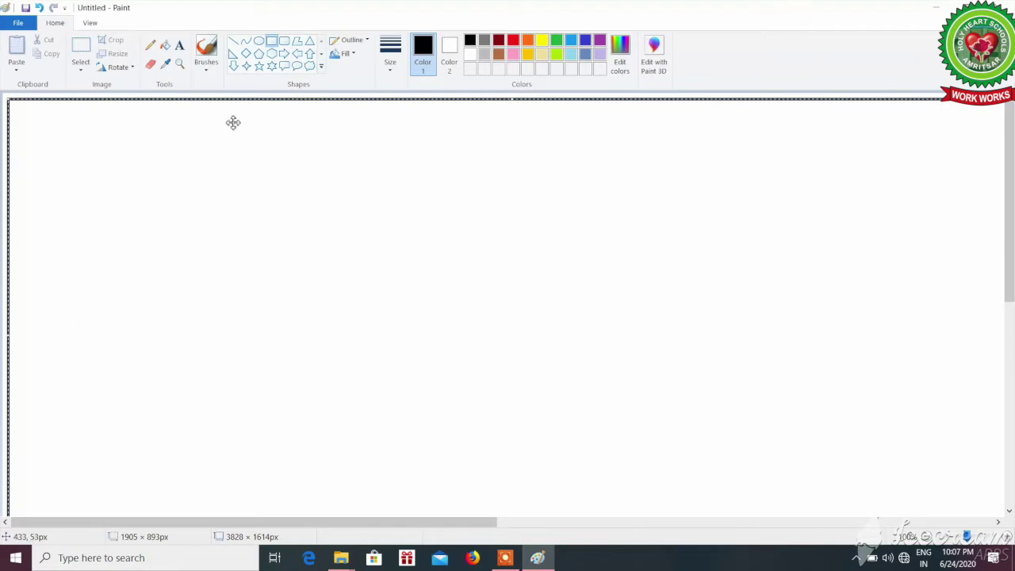
Draw a sun in the frame's upper-left area: an oval about 229 × 200 px with a six-point star about 332 × 328 px fitted around it
left_click(259, 41)
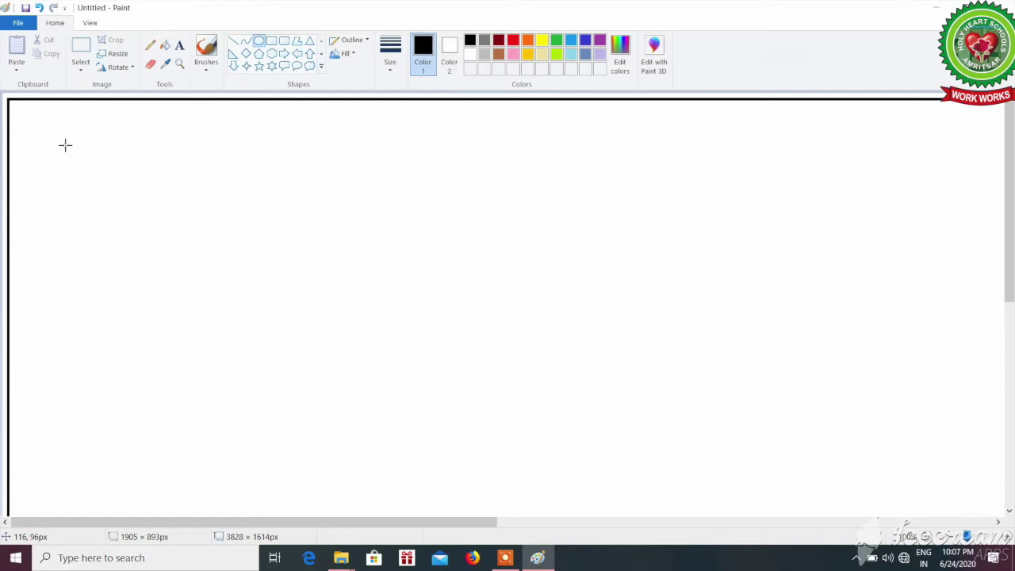
left_click_drag(64, 144, 185, 249)
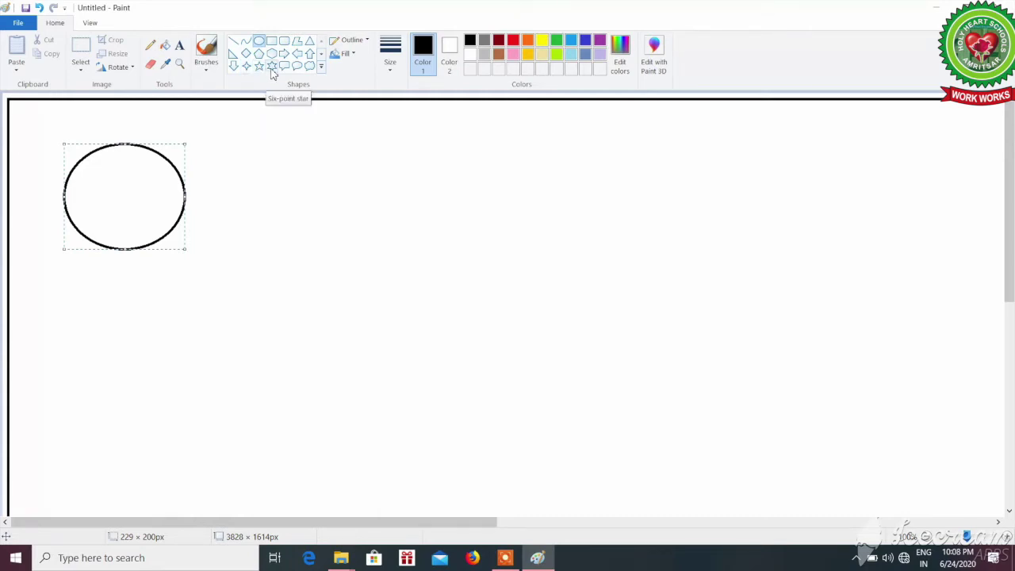
left_click(272, 67)
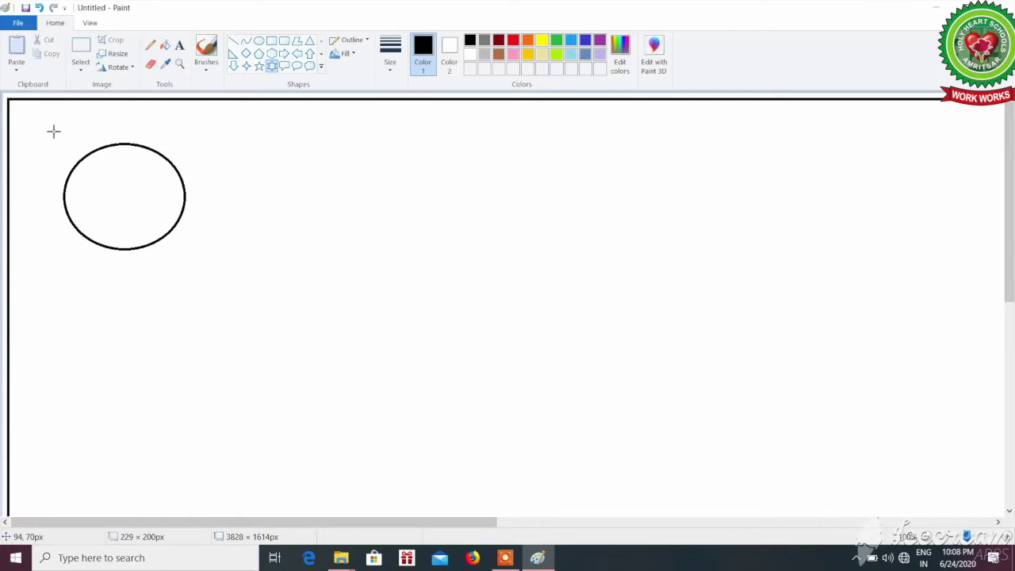
left_click_drag(51, 129, 222, 293)
left_click_drag(146, 230, 134, 213)
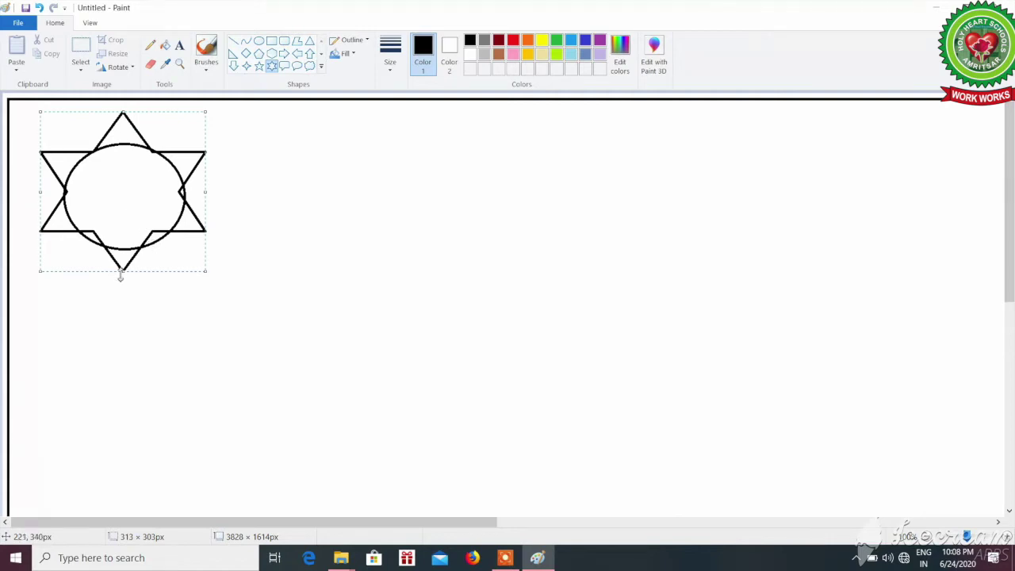
left_click_drag(121, 275, 128, 288)
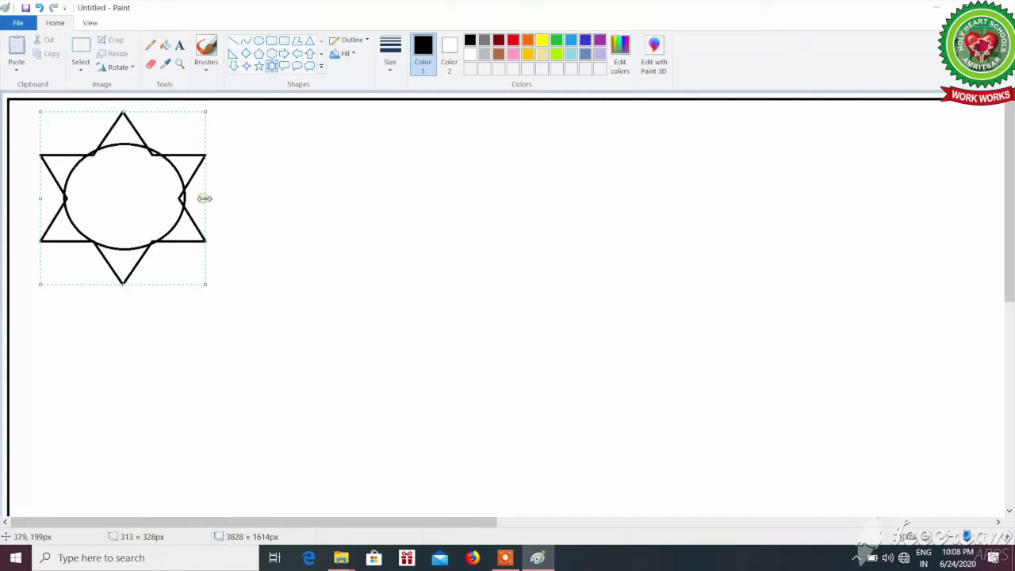
left_click_drag(204, 198, 213, 199)
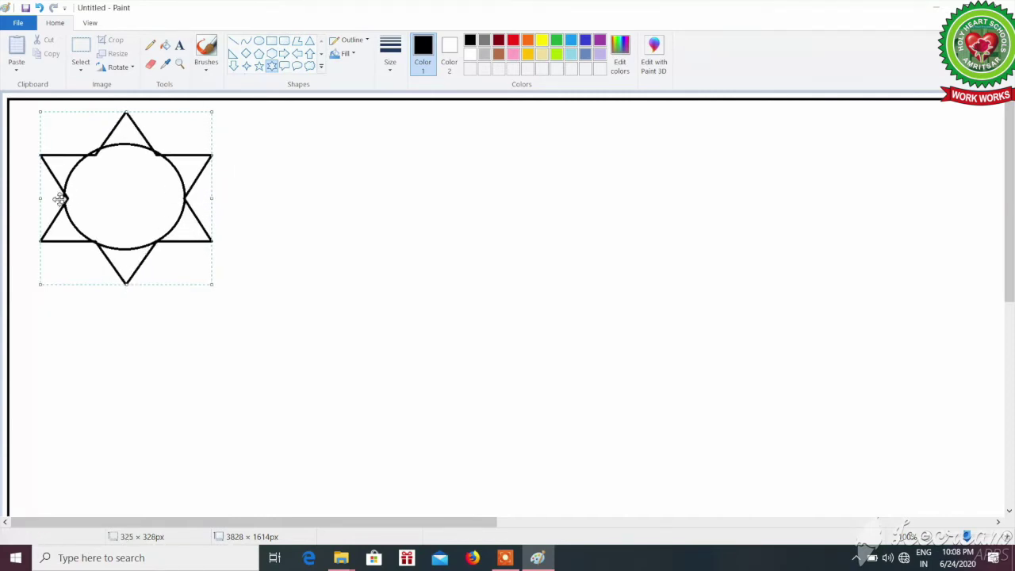
left_click_drag(42, 200, 38, 197)
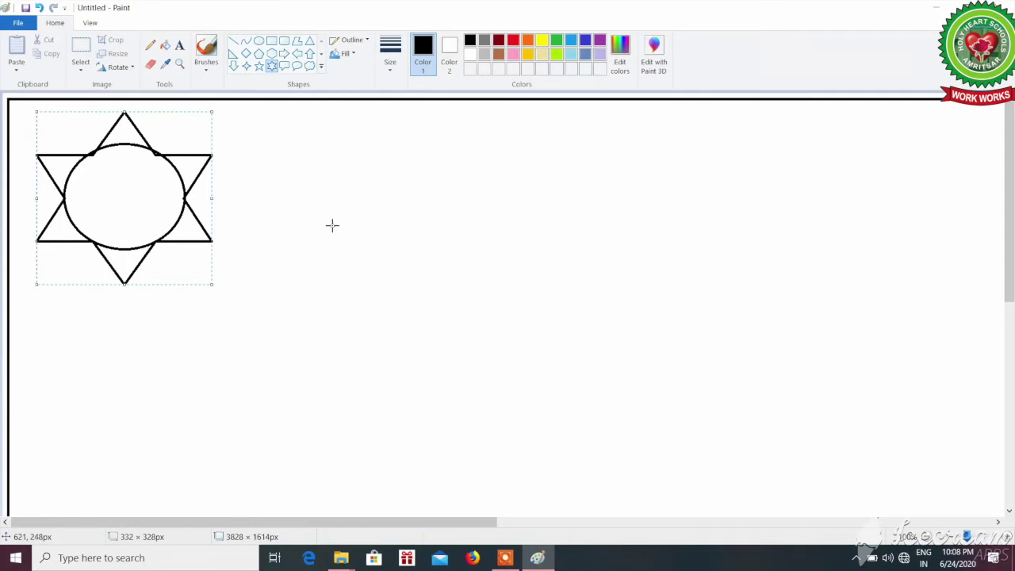
Draw a row of three cloud callouts across the sky beside the sun, each smaller than the one before, the first about 263 × 130 px
left_click(309, 70)
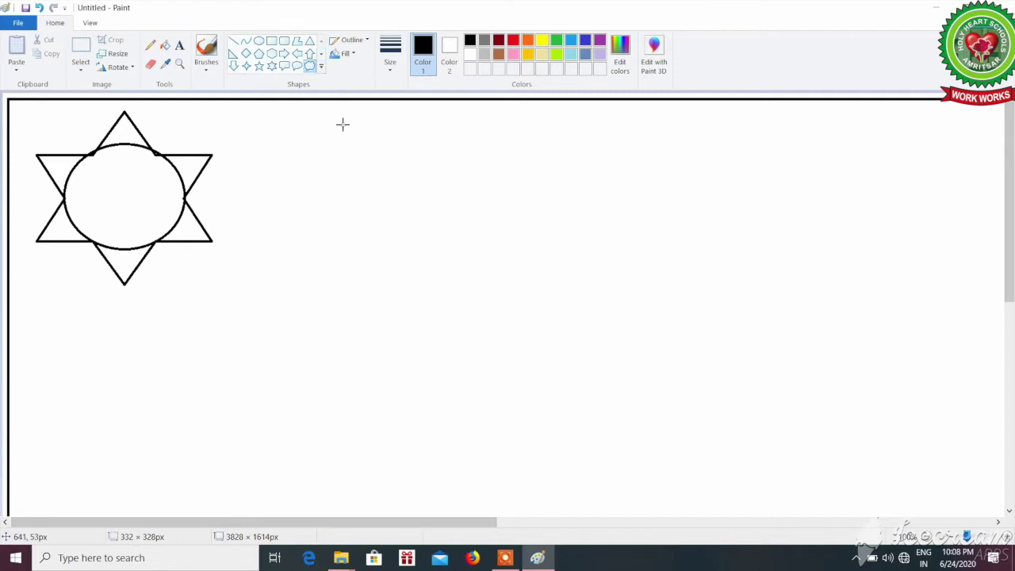
left_click_drag(356, 126, 494, 195)
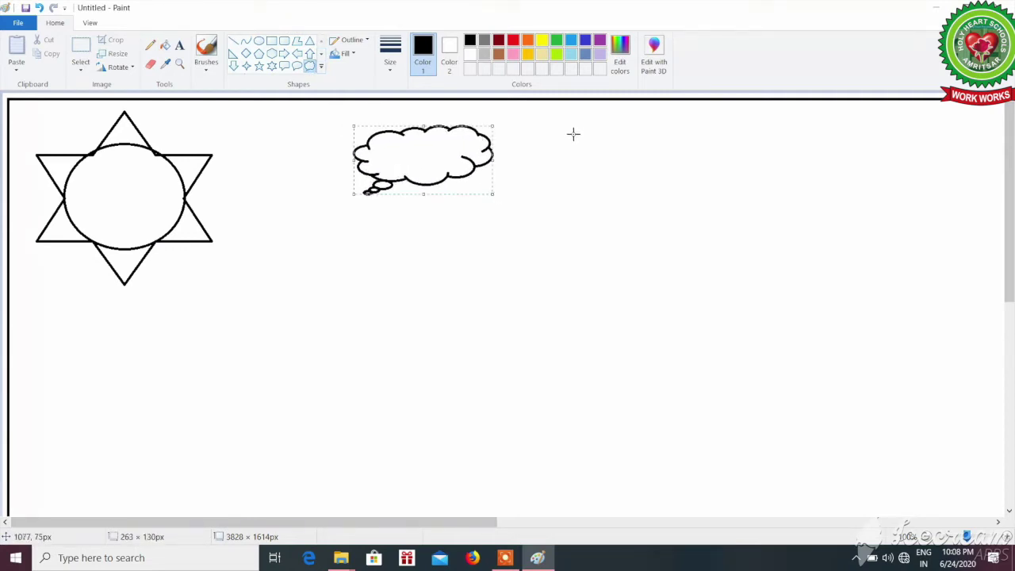
left_click_drag(571, 132, 705, 191)
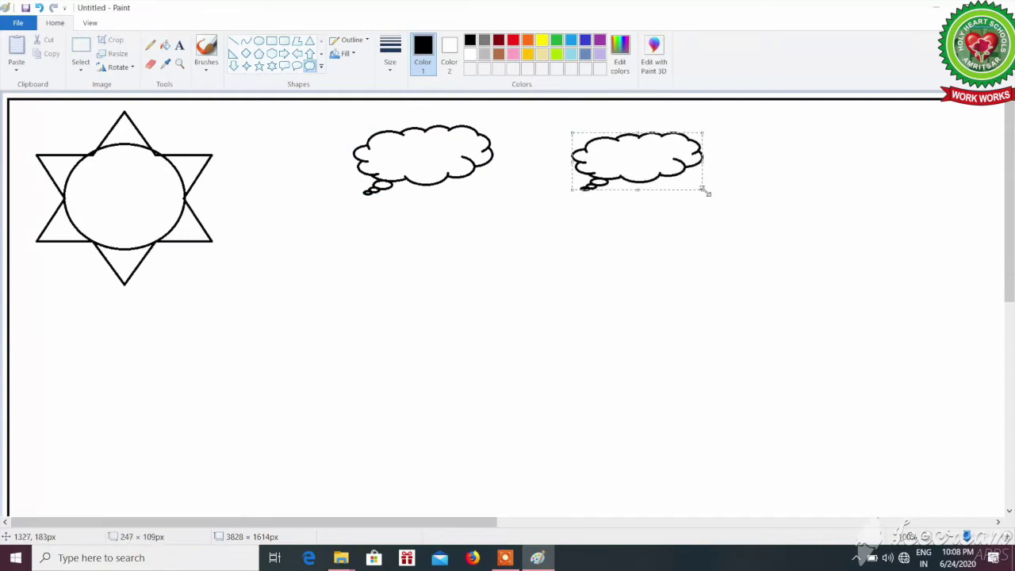
left_click_drag(807, 140, 904, 188)
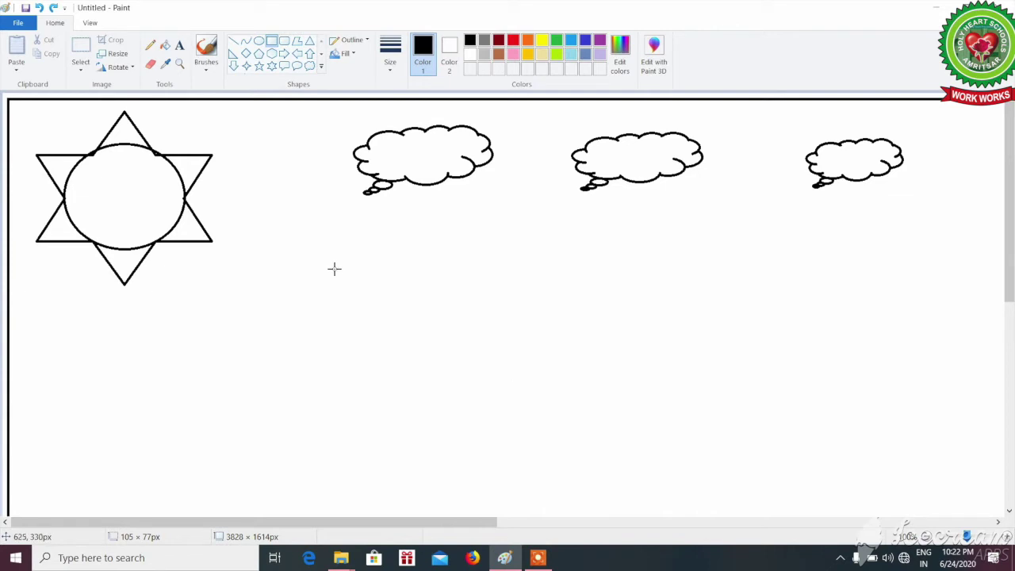
Draw a triangular gable about 274 × 190 px below the first cloud and extend it with three straight lines into a slanted roof
left_click(308, 46)
mouse_move(362, 231)
left_mouse_down()
mouse_move(440, 301)
mouse_move(508, 333)
left_mouse_up()
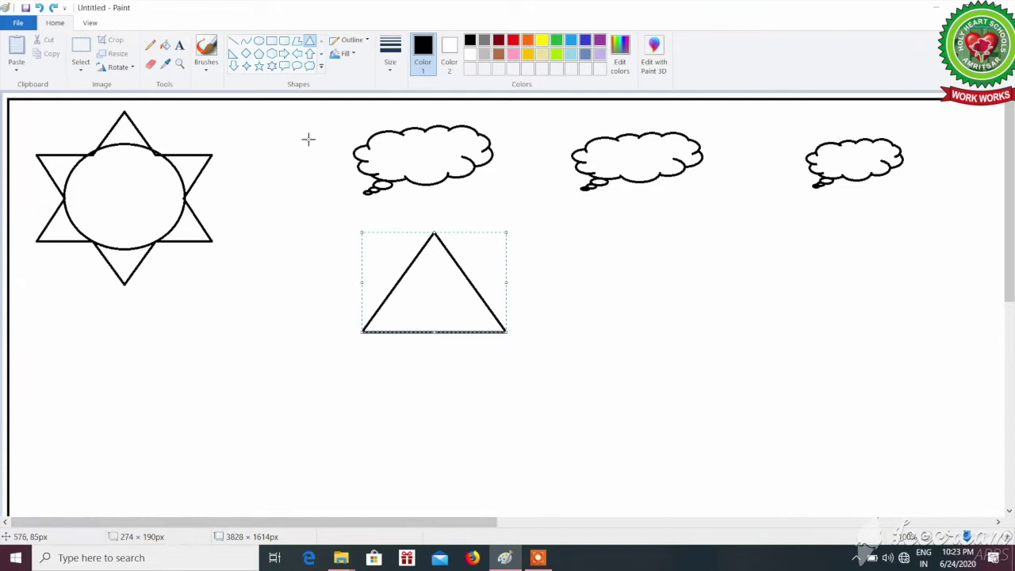
left_click(234, 43)
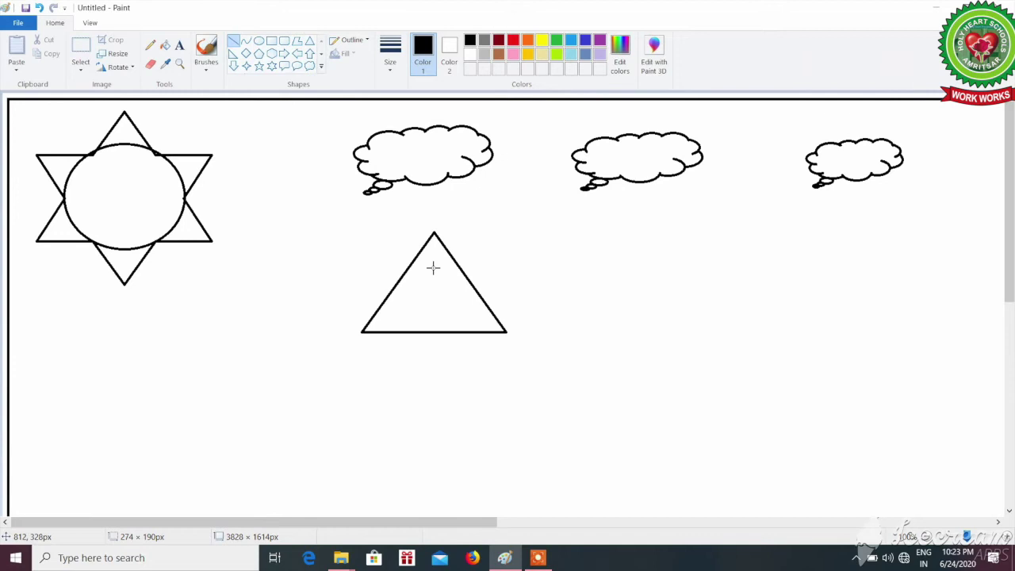
left_click(435, 234)
left_click_drag(434, 234, 634, 231)
left_click_drag(717, 224, 785, 221)
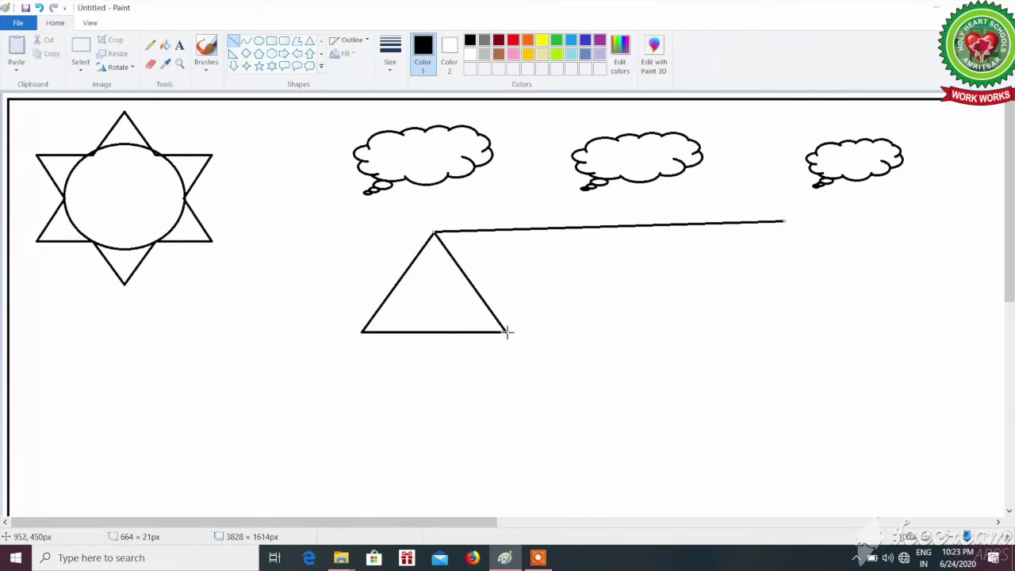
left_click_drag(508, 331, 890, 315)
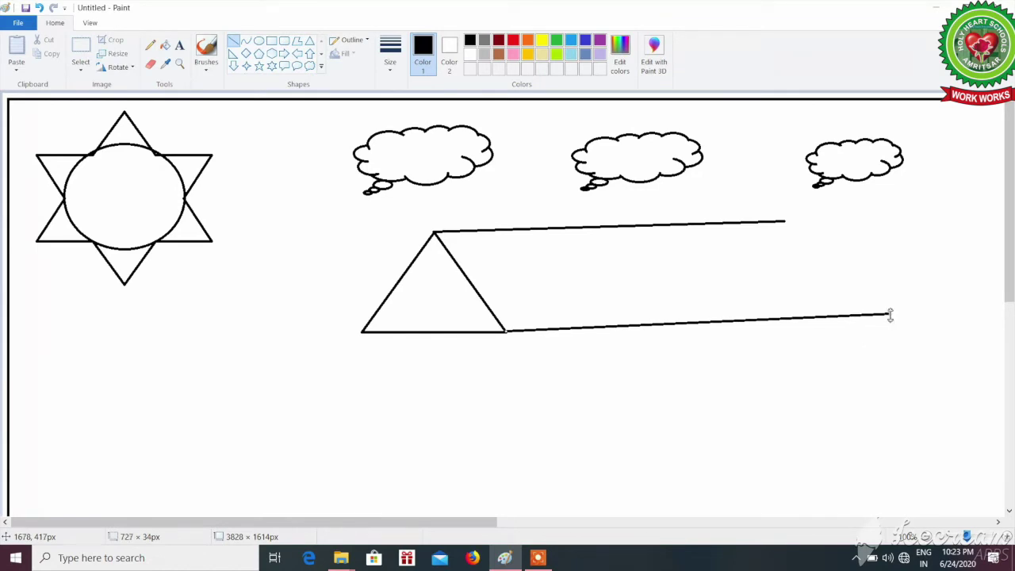
left_click_drag(783, 222, 888, 315)
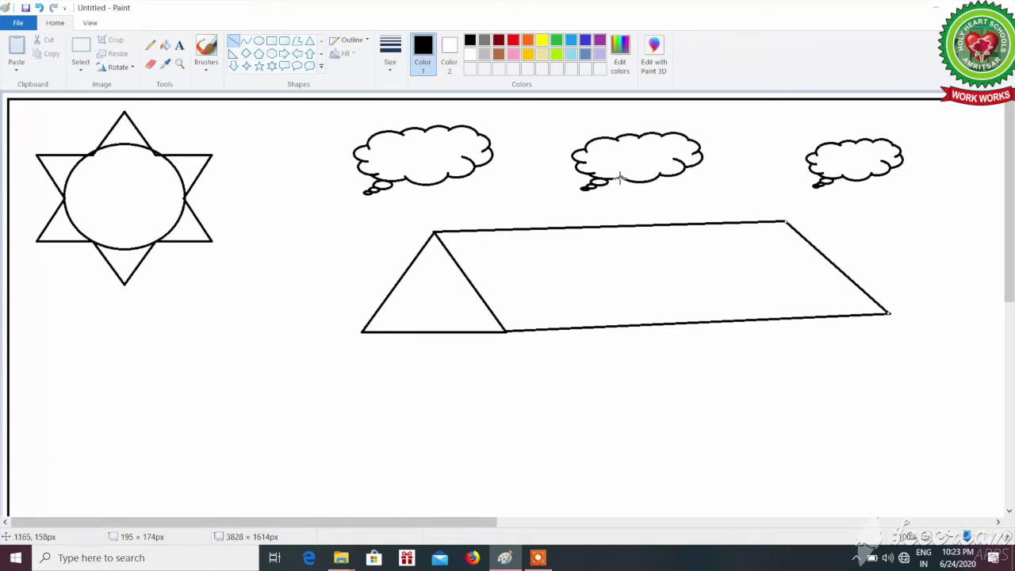
Draw the house's front wall as a rectangle about 259 × 307 px under the gable, and close the side wall with two straight lines
left_click(271, 41)
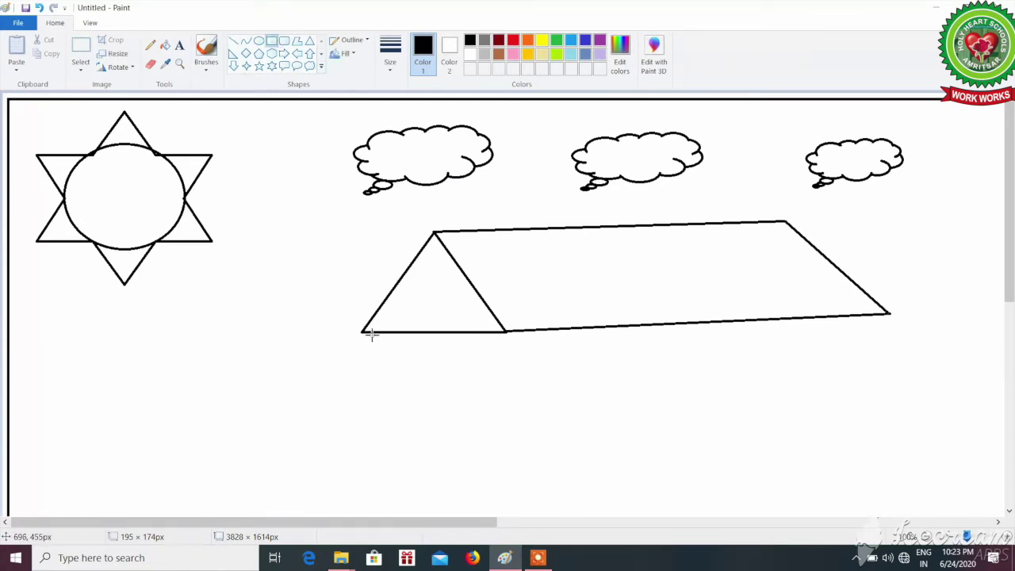
left_click_drag(370, 334, 508, 496)
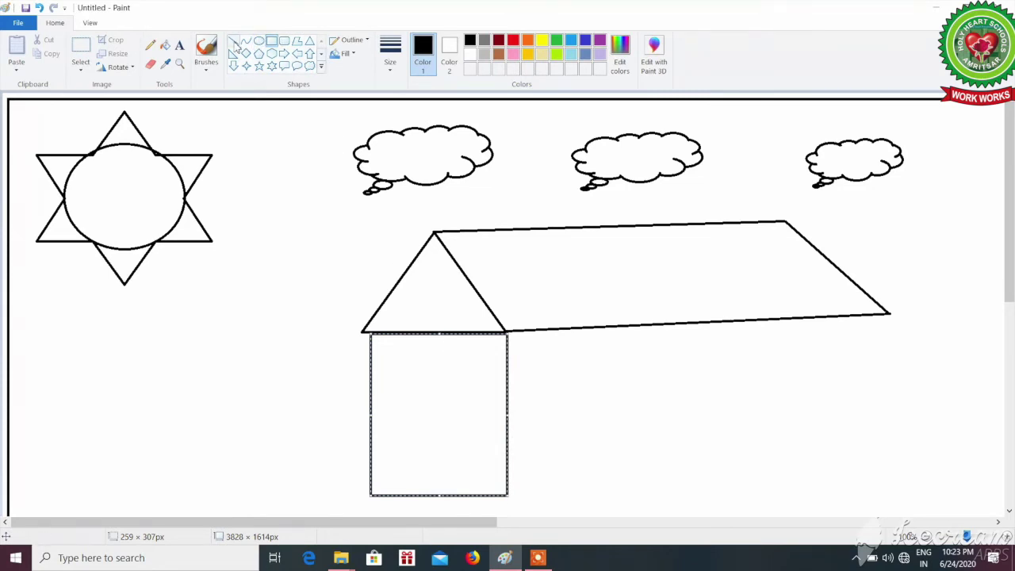
left_click(234, 41)
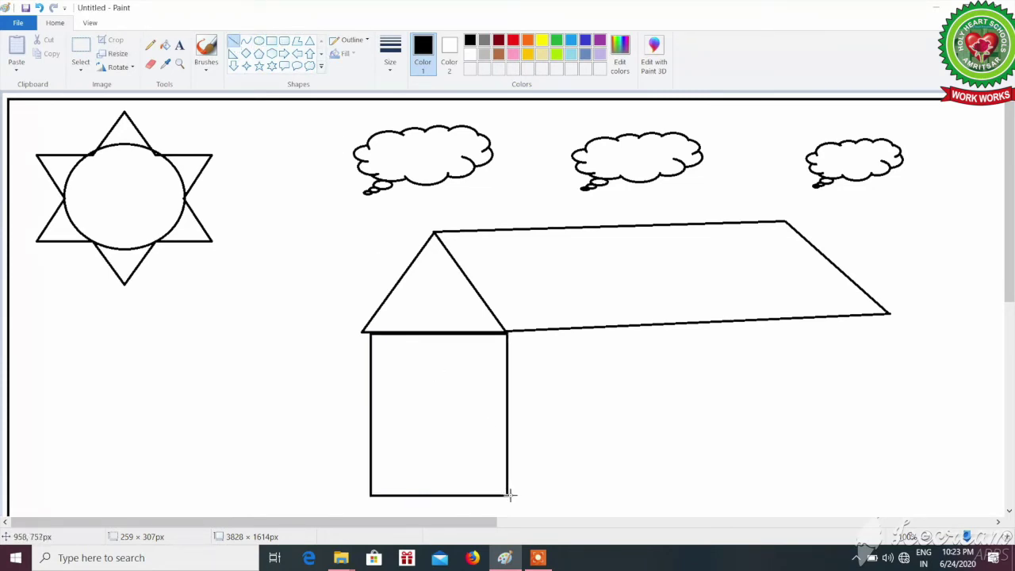
left_click_drag(508, 493, 907, 489)
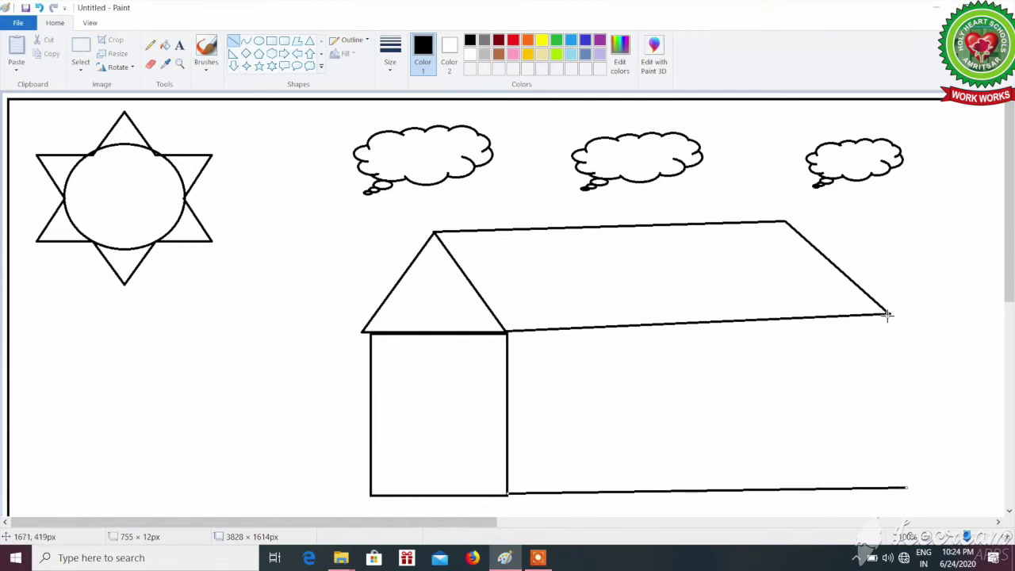
left_click_drag(888, 315, 905, 490)
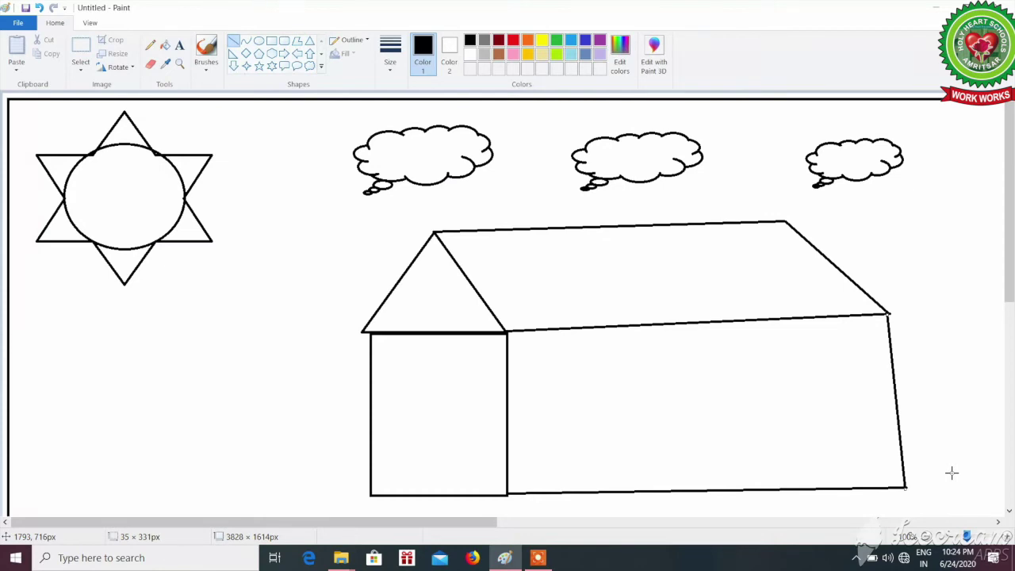
Add a rectangular door about 159 × 240 px to the front wall and two rectangular windows to the side wall
left_click(272, 42)
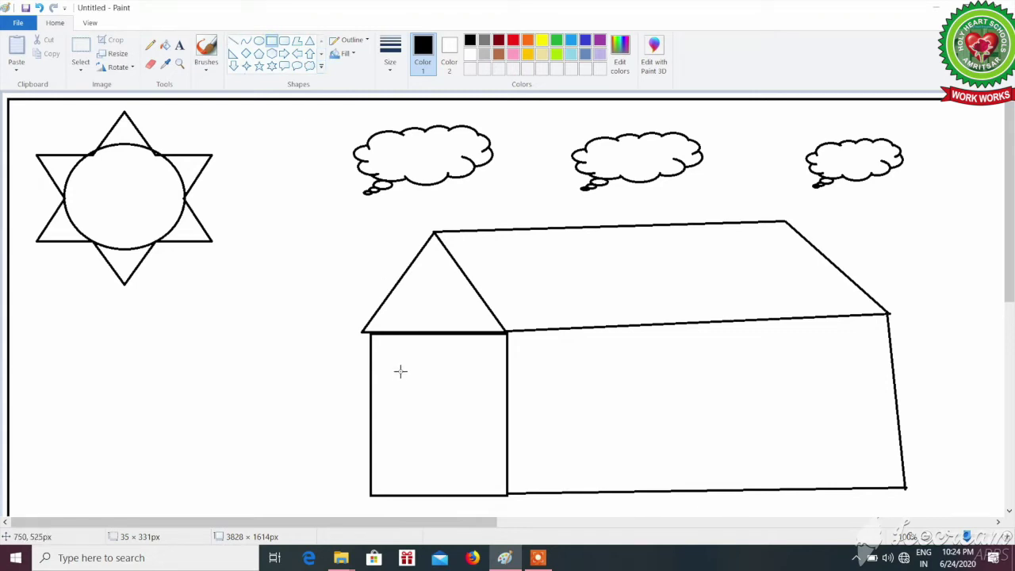
left_click_drag(400, 369, 486, 498)
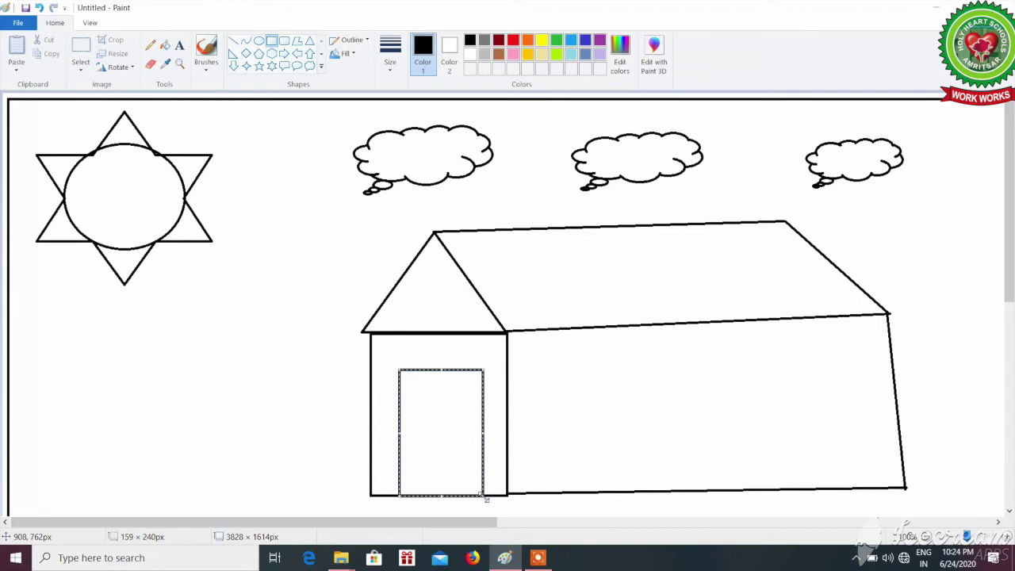
left_click_drag(600, 369, 668, 412)
left_click_drag(741, 368, 806, 414)
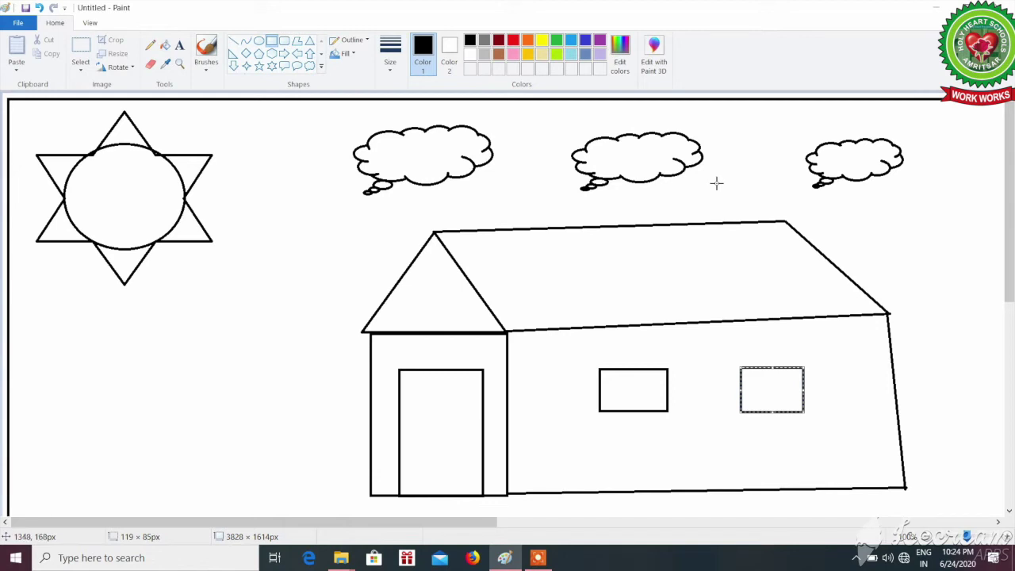
Draw a chimney about 74 × 77 px on the roof ridge with a small cloud callout above it as smoke
left_click_drag(715, 182, 755, 224)
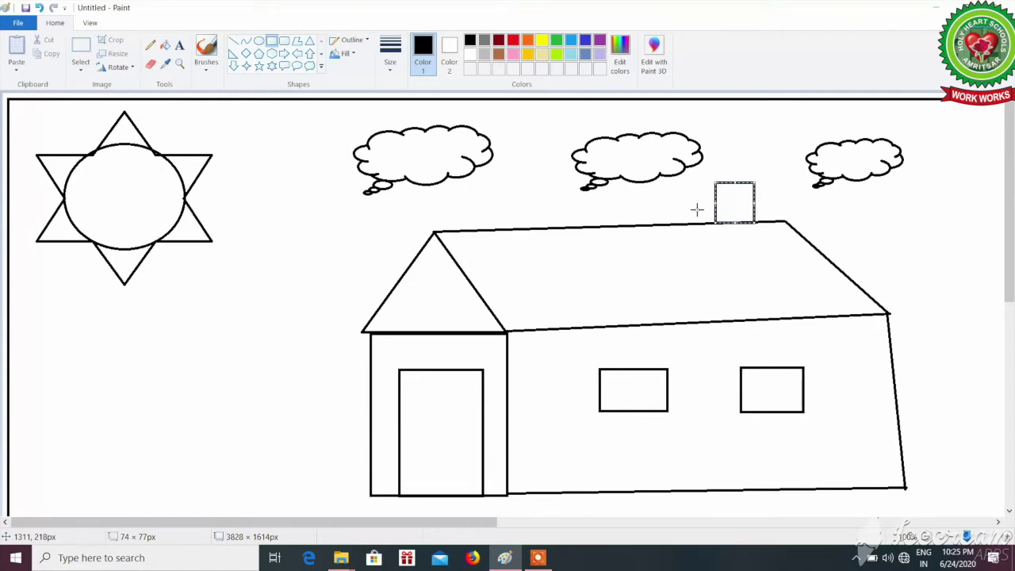
left_click(311, 69)
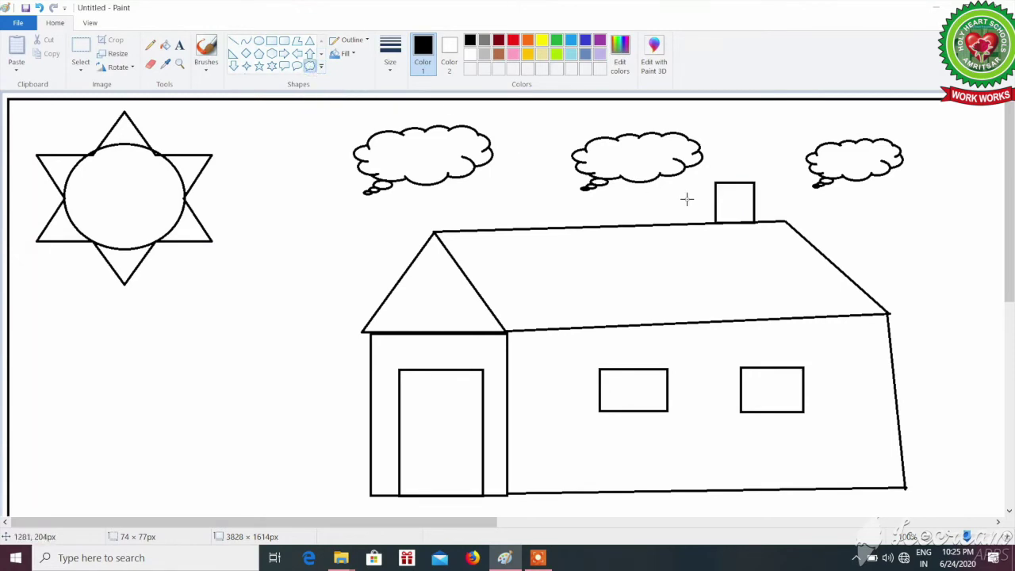
left_click_drag(731, 172, 766, 145)
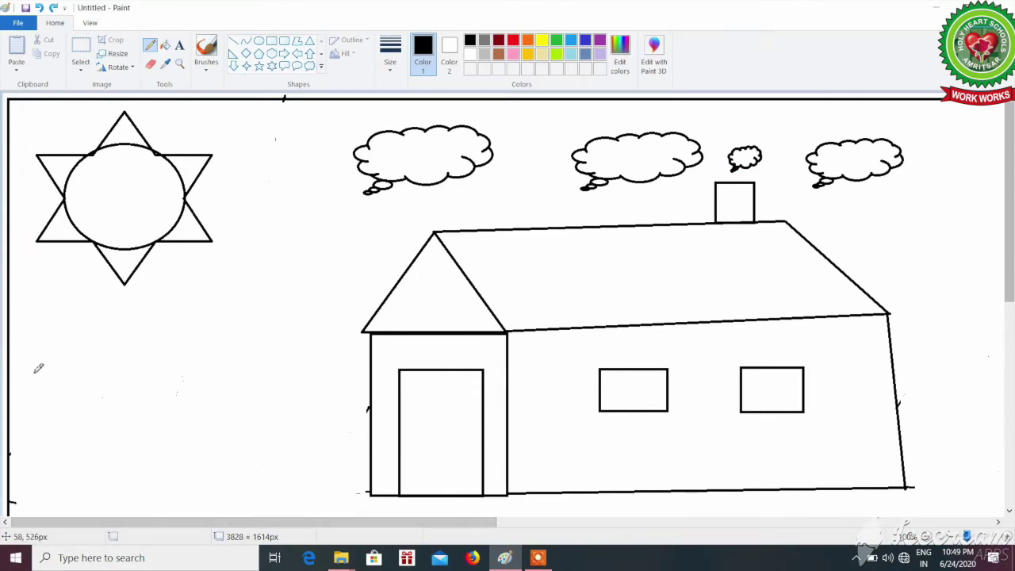
Sketch jagged mountain outlines with the Pencil on both sides of the house, and a curved ground line from its lower-right corner to the frame
left_click(154, 48)
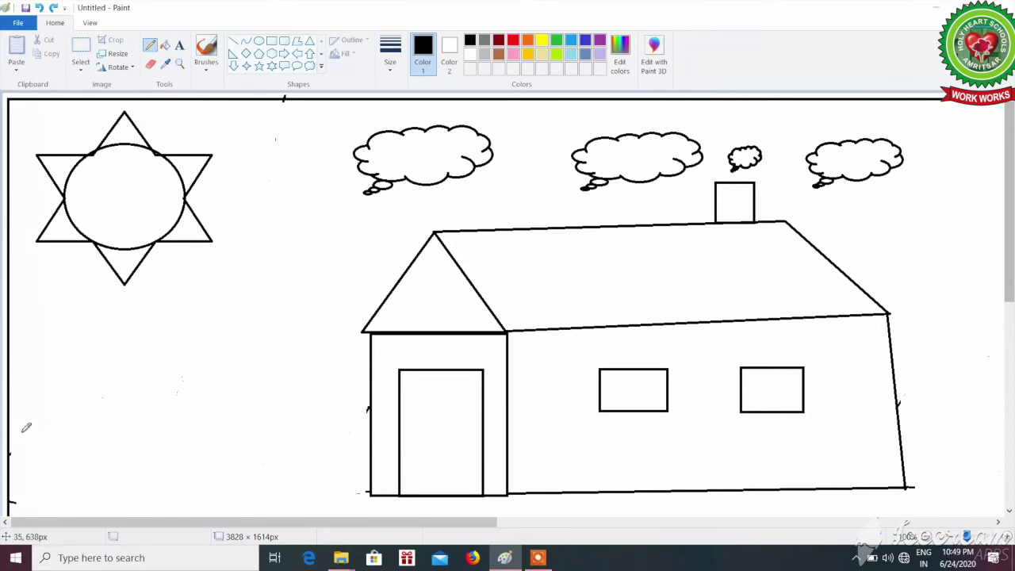
mouse_move(11, 447)
left_mouse_down()
mouse_move(32, 375)
mouse_move(45, 448)
mouse_move(75, 356)
mouse_move(116, 458)
mouse_move(144, 337)
mouse_move(168, 449)
mouse_move(233, 315)
mouse_move(250, 427)
mouse_move(302, 324)
mouse_move(322, 425)
mouse_move(368, 361)
left_mouse_up()
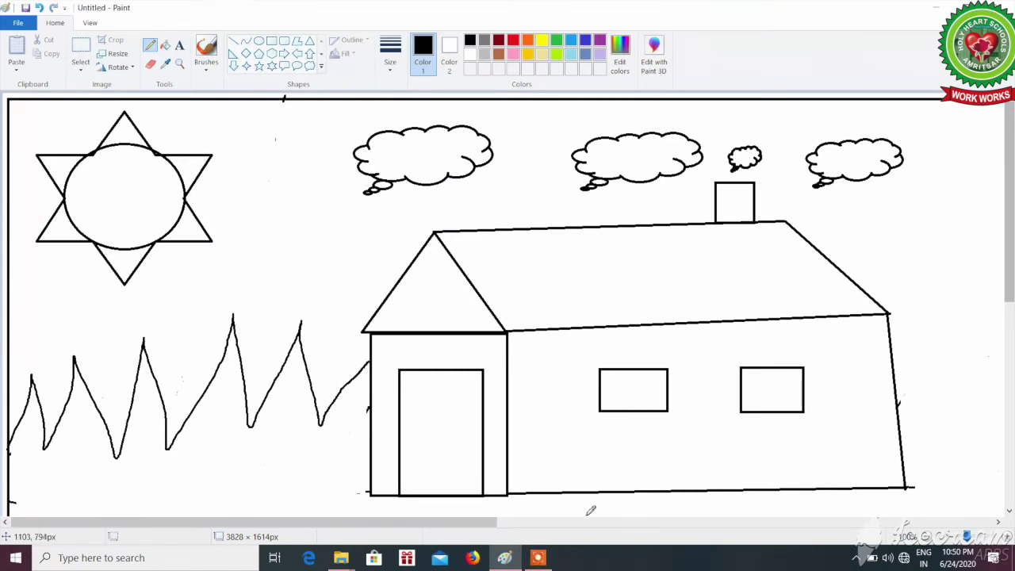
left_click_drag(495, 529, 574, 529)
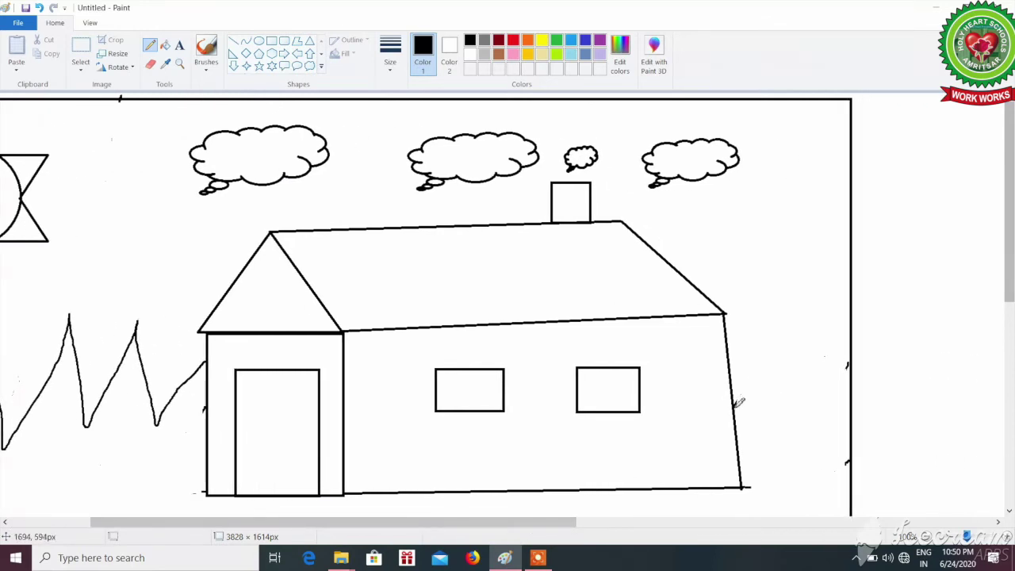
mouse_move(734, 406)
left_mouse_down()
mouse_move(765, 347)
mouse_move(779, 410)
mouse_move(813, 344)
mouse_move(827, 398)
mouse_move(853, 360)
left_mouse_up()
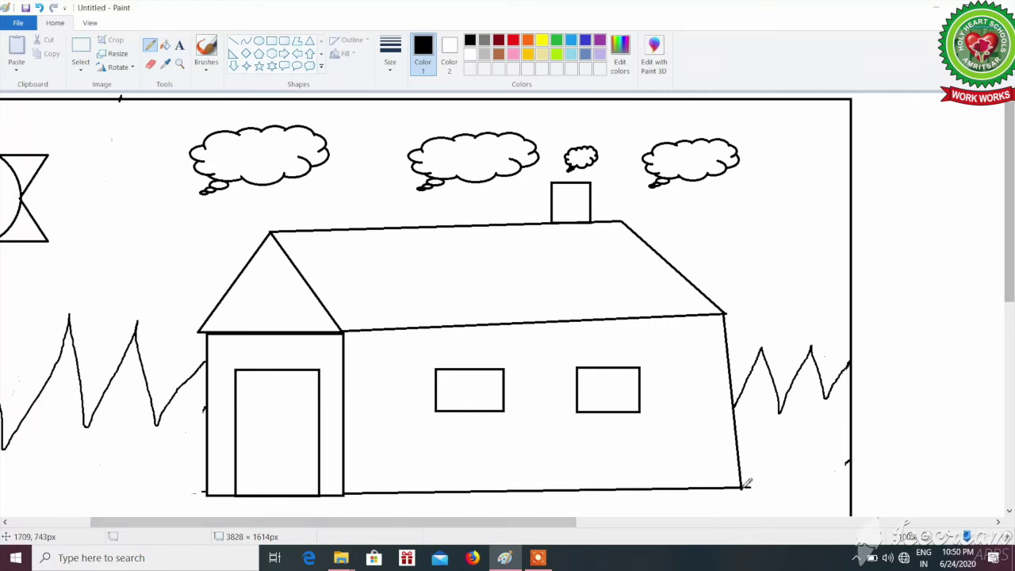
left_click_drag(746, 484, 850, 458)
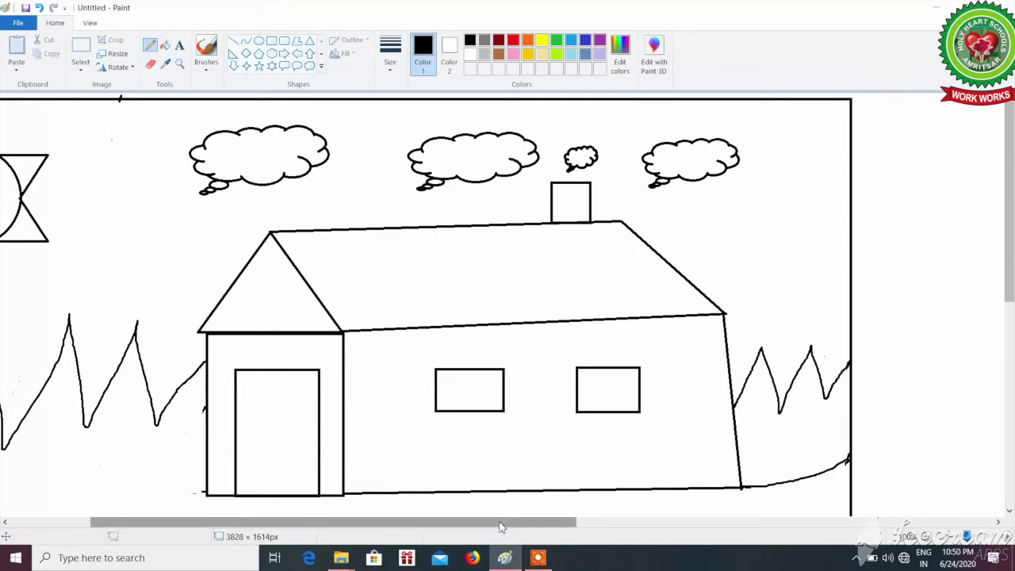
Sketch a wavy ground line from the left frame edge to the house, and three V-shaped birds about 80 px wide between the clouds
left_click_drag(504, 524, 341, 558)
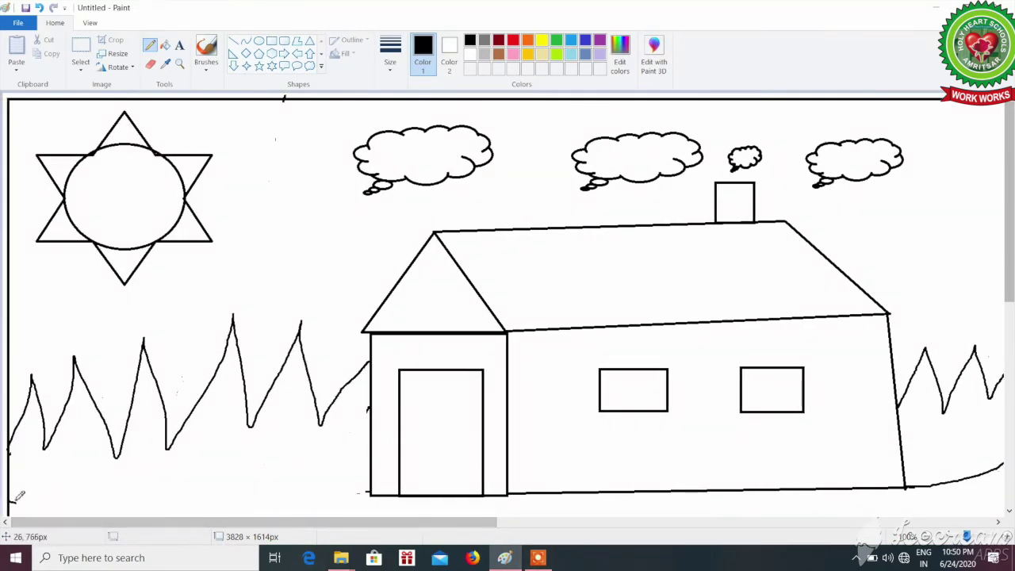
mouse_move(11, 502)
left_mouse_down()
mouse_move(266, 499)
mouse_move(376, 486)
left_mouse_up()
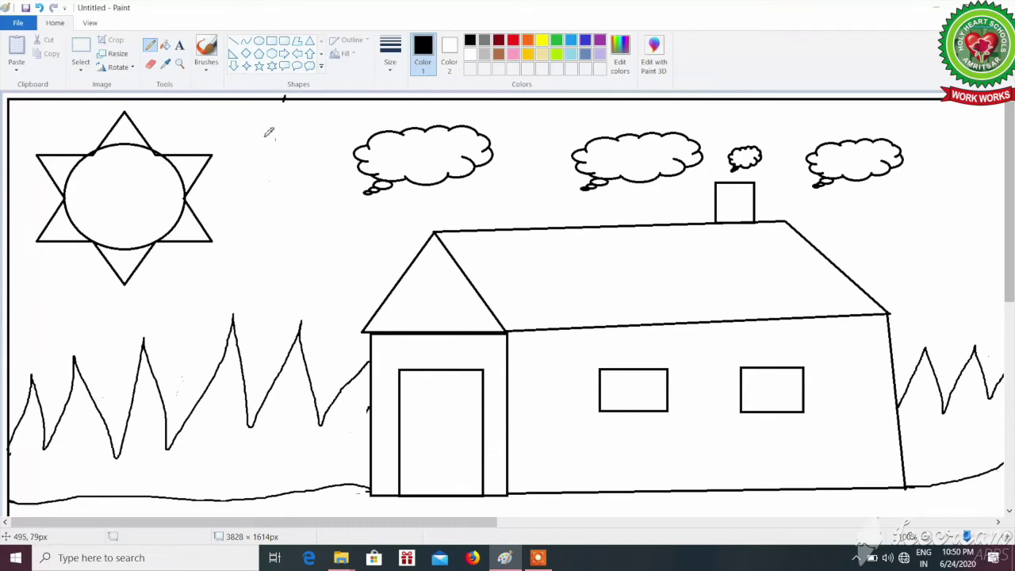
mouse_move(264, 135)
left_mouse_down()
mouse_move(293, 184)
mouse_move(314, 123)
left_mouse_up()
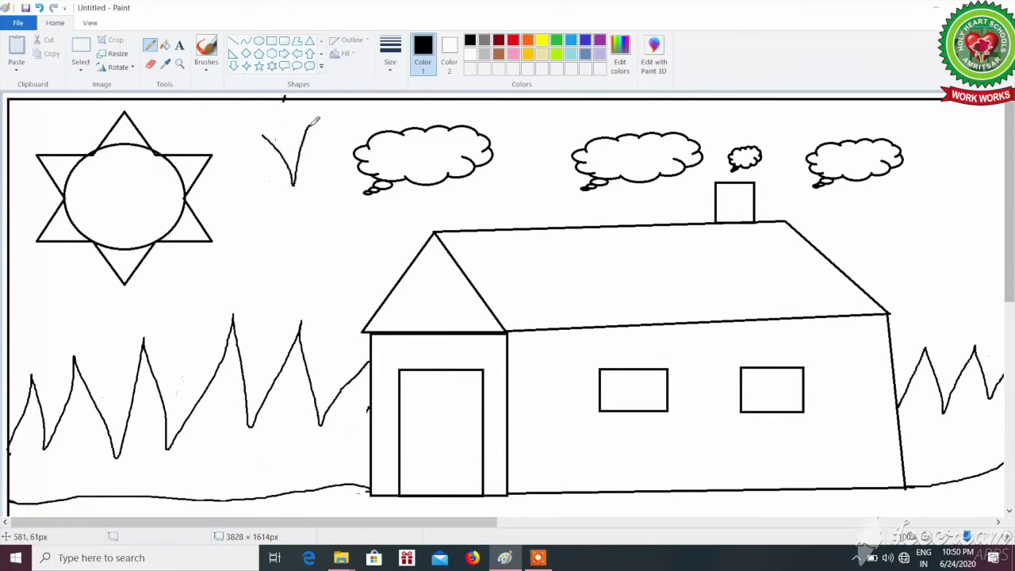
mouse_move(511, 117)
left_mouse_down()
mouse_move(528, 161)
mouse_move(551, 113)
left_mouse_up()
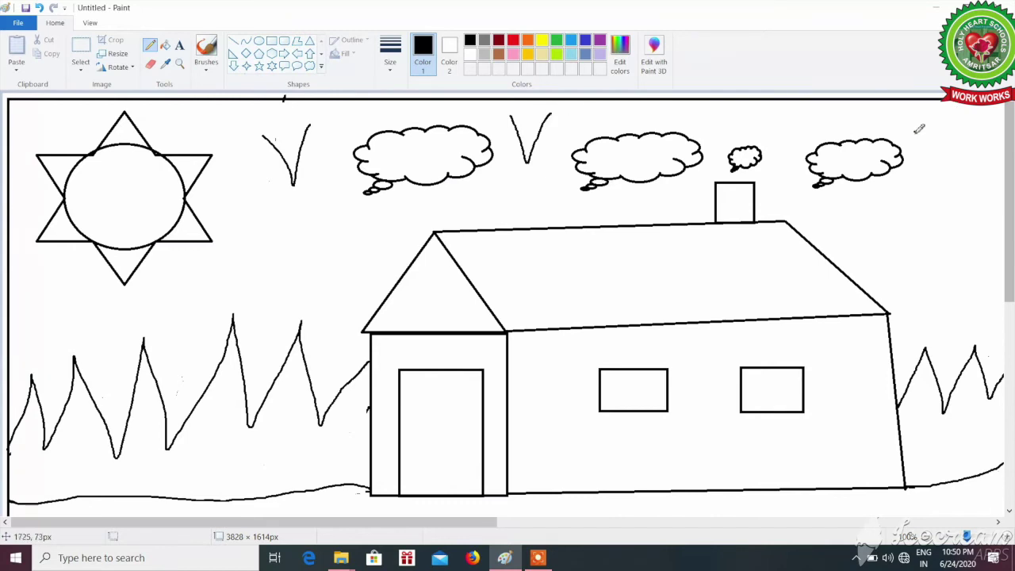
mouse_move(916, 132)
left_mouse_down()
mouse_move(929, 170)
mouse_move(961, 118)
left_mouse_up()
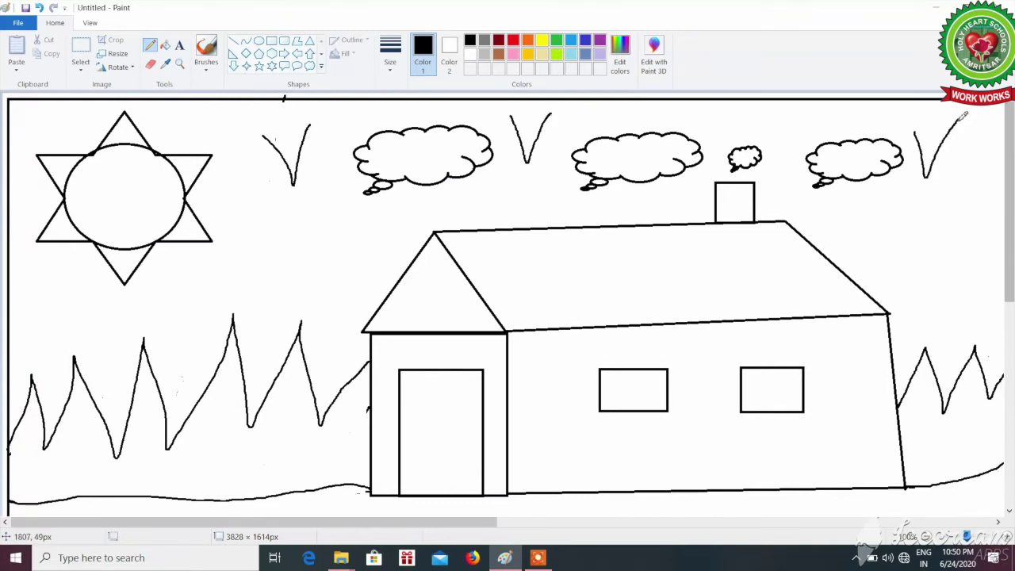
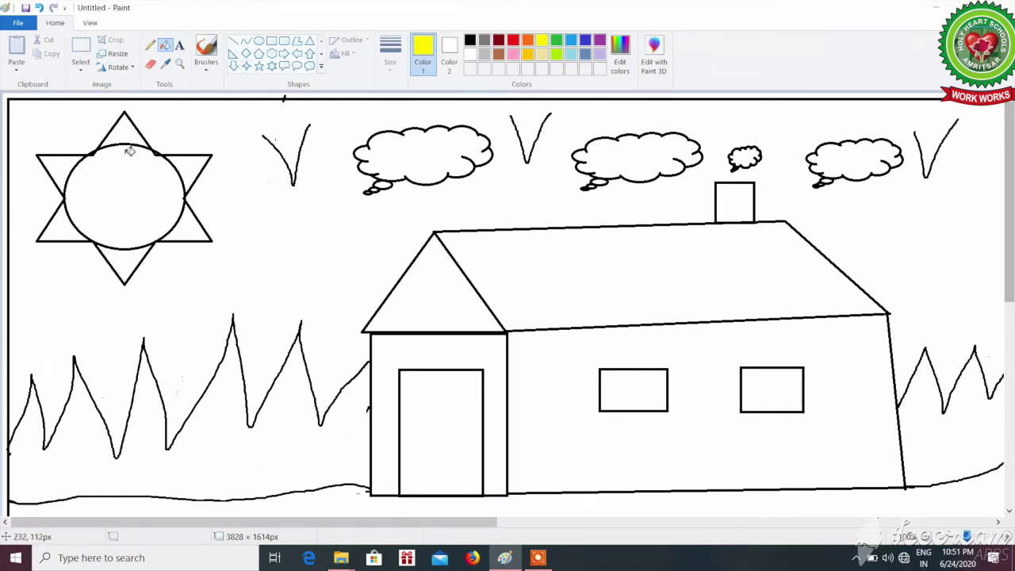
Fill the sun's disc with yellow and all six of its triangular rays with orange
left_click(130, 151)
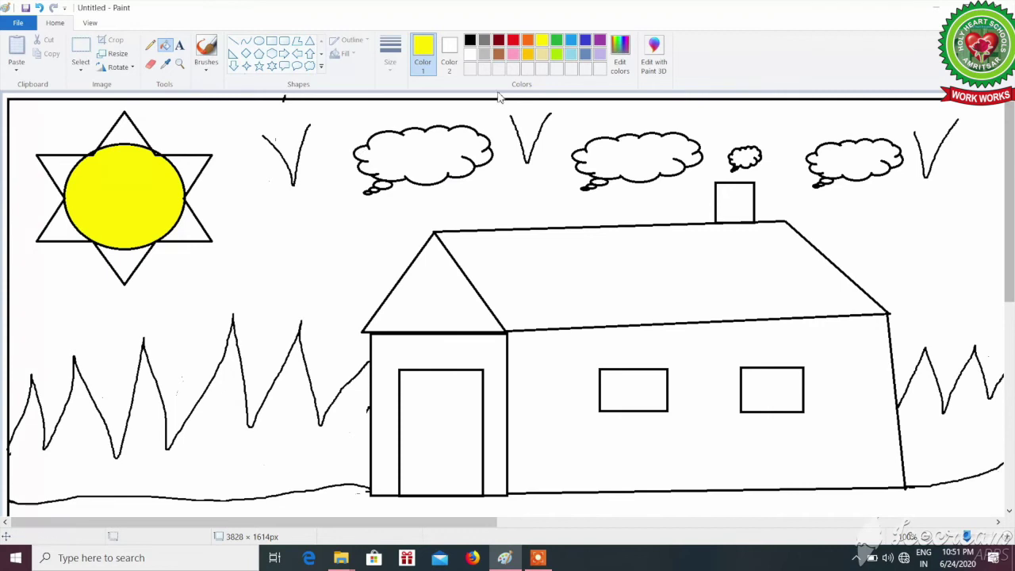
left_click(528, 42)
left_click(127, 130)
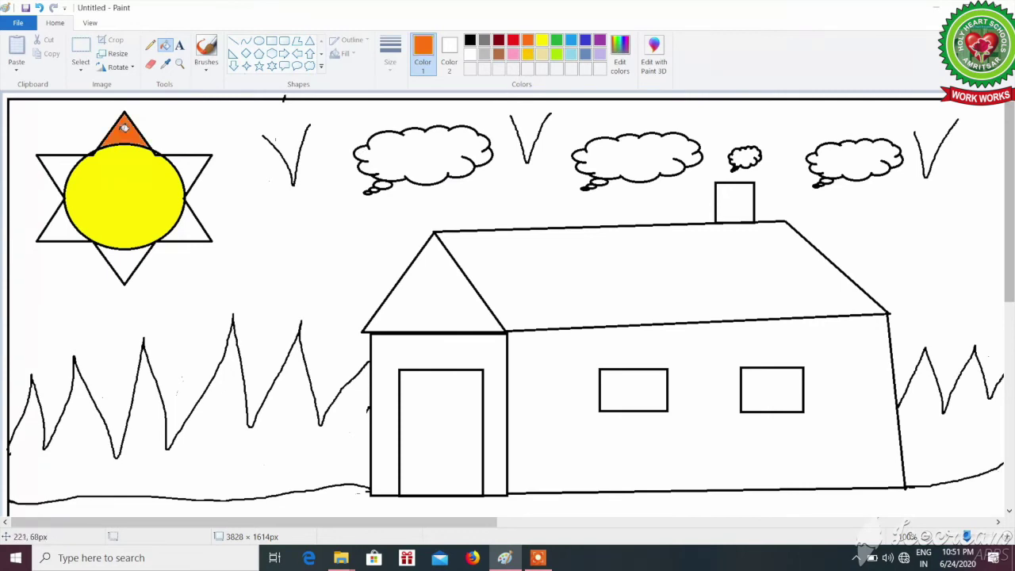
left_click(195, 168)
left_click(191, 224)
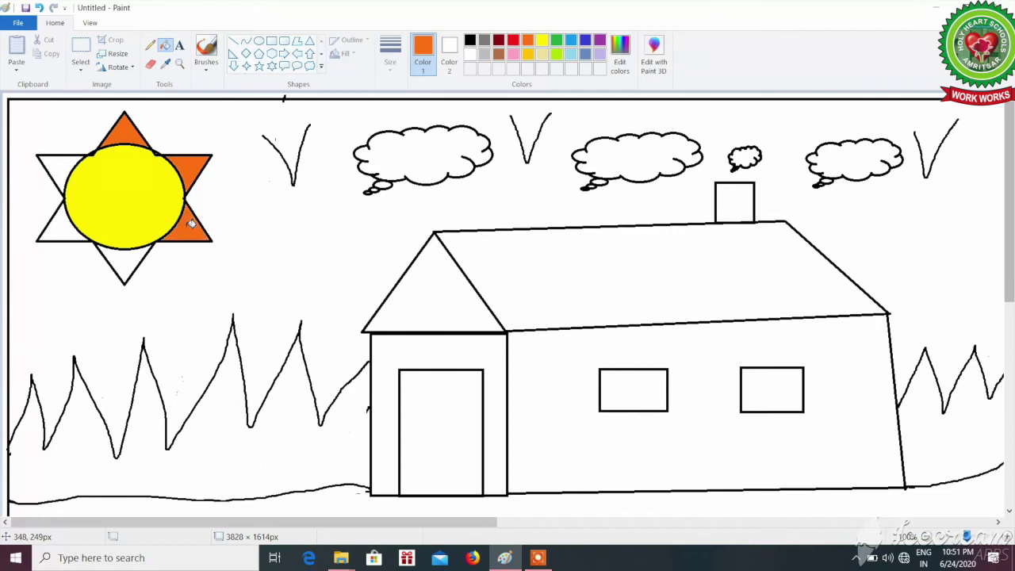
left_click(132, 256)
left_click(69, 227)
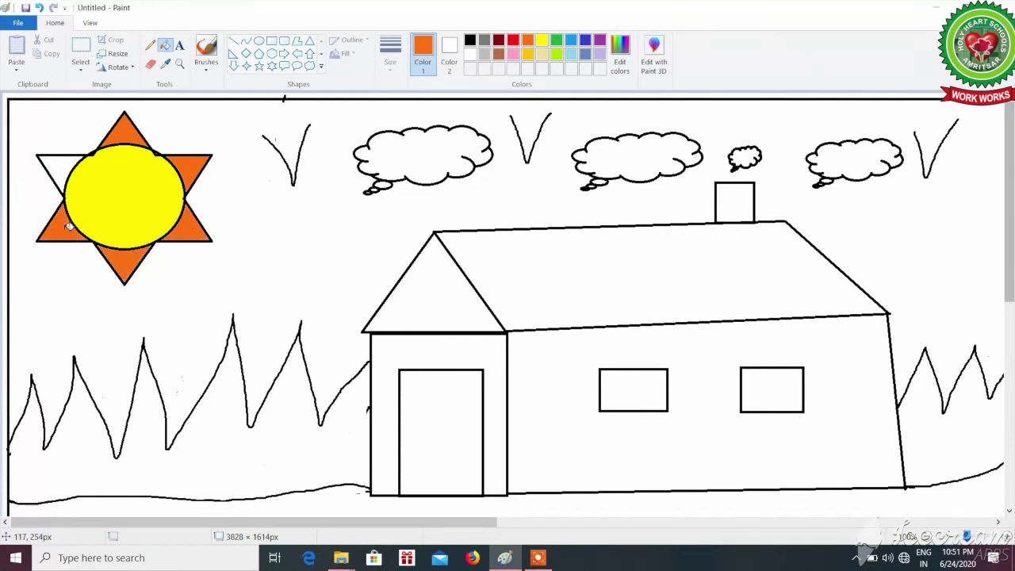
left_click(67, 168)
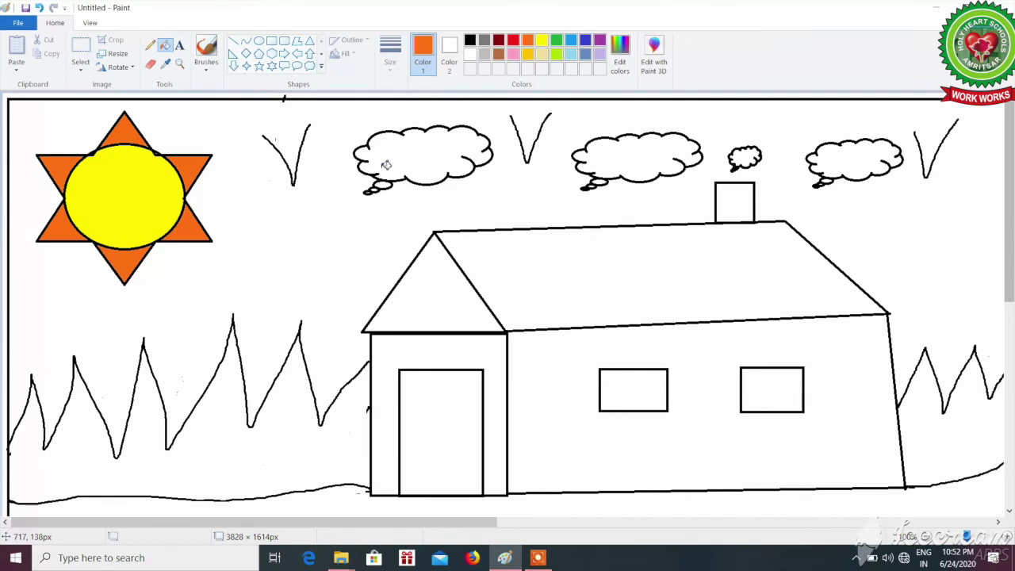
Fill the three large clouds with light turquoise
left_click(572, 54)
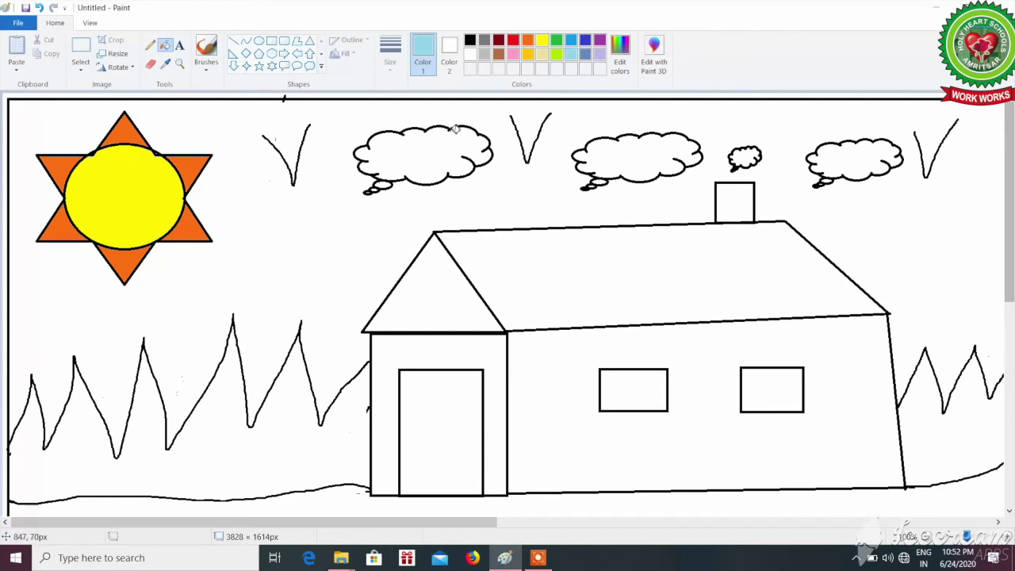
left_click(433, 156)
left_click(634, 166)
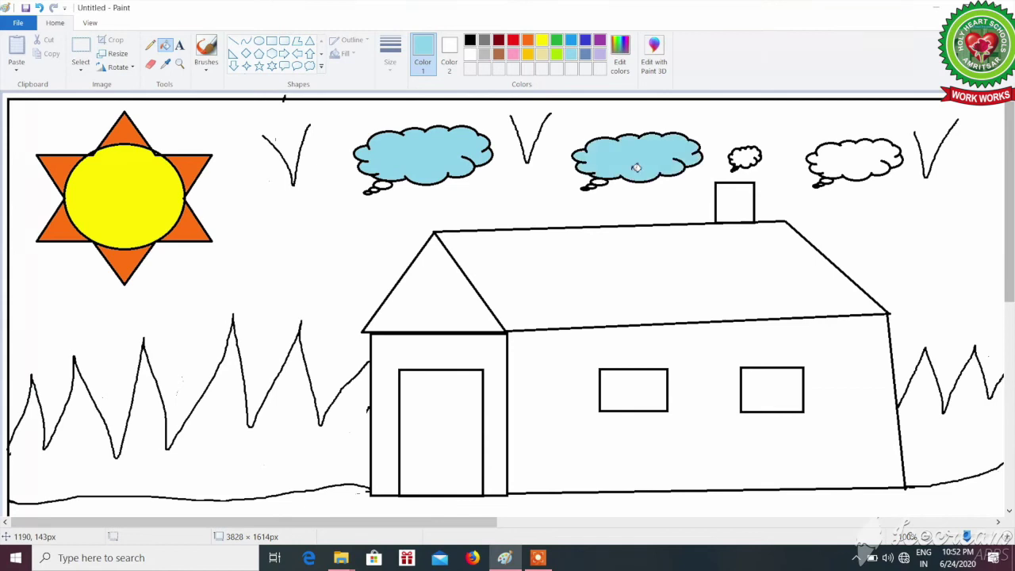
left_click(858, 165)
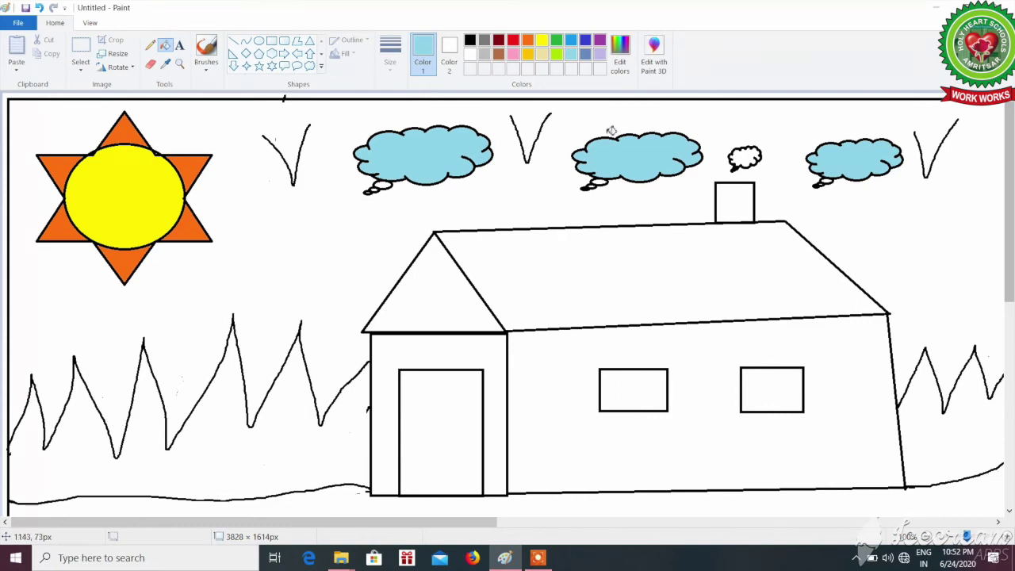
Fill the mountains on both sides of the house with lime green and the ground below them with darker green
left_click(558, 55)
left_click(299, 407)
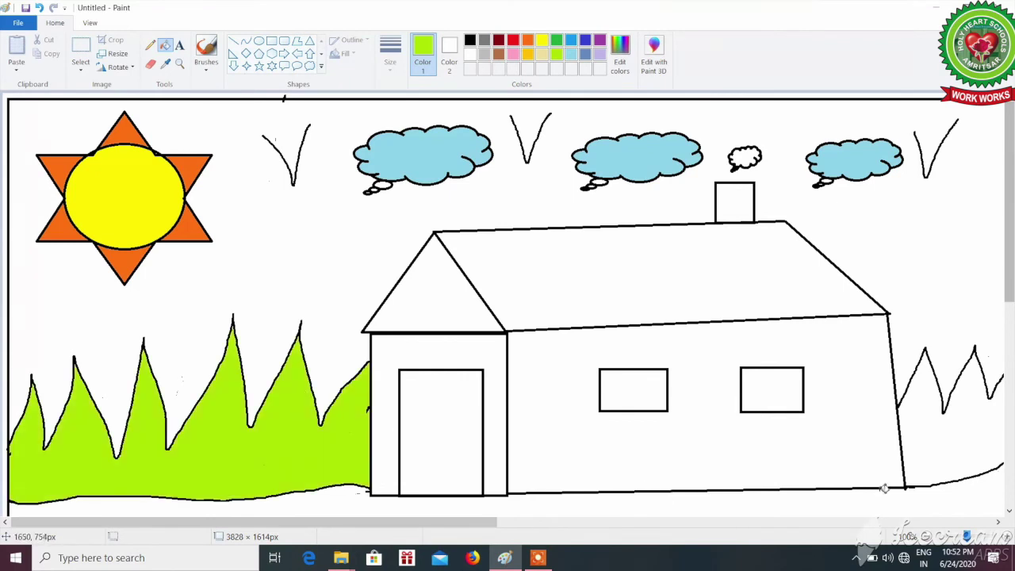
left_click(935, 442)
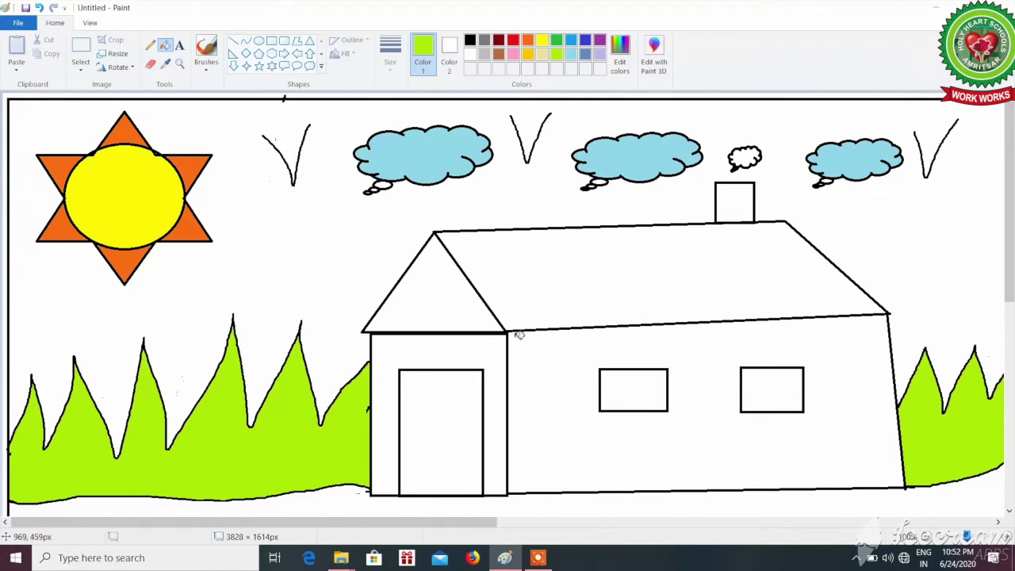
left_click(556, 39)
left_click(351, 495)
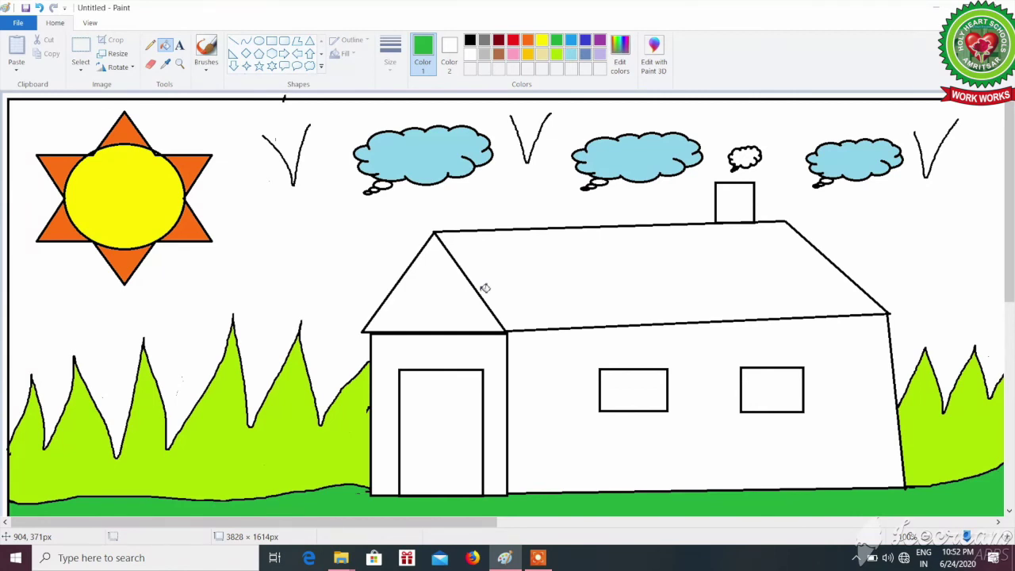
Fill the house's triangular gable with red and the long sloping roof with dark red
left_click(514, 42)
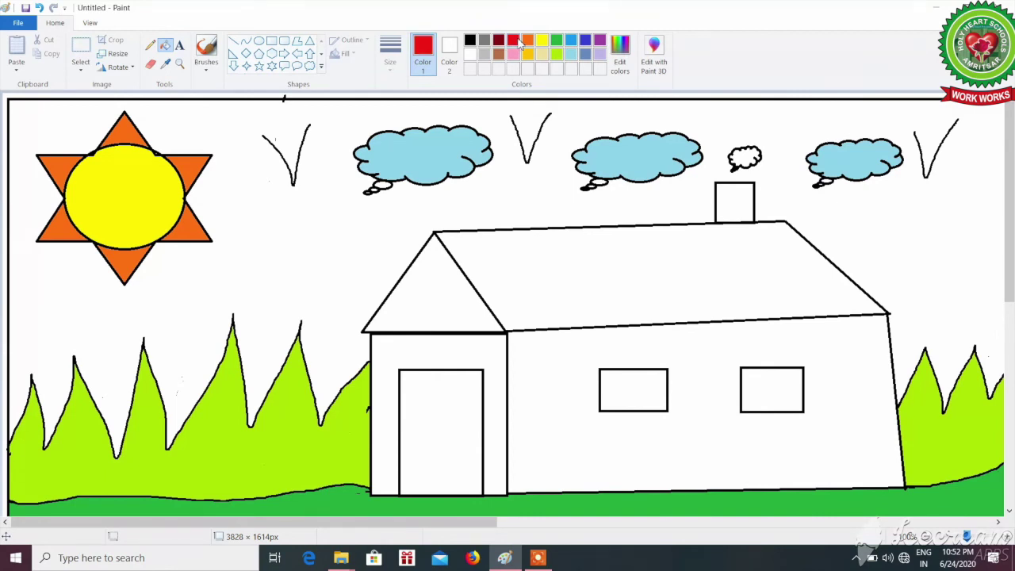
left_click(442, 285)
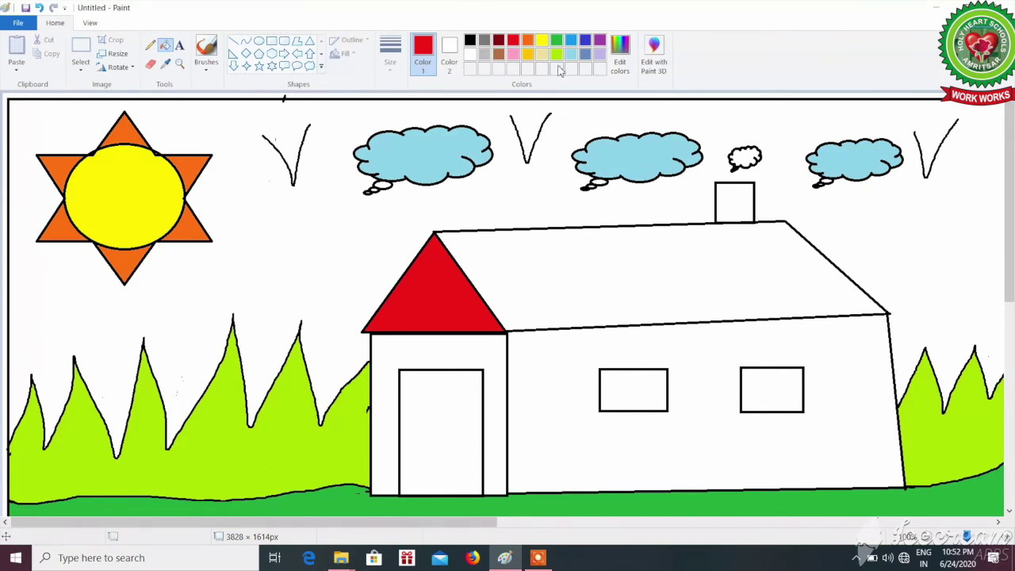
left_click(499, 41)
left_click(571, 253)
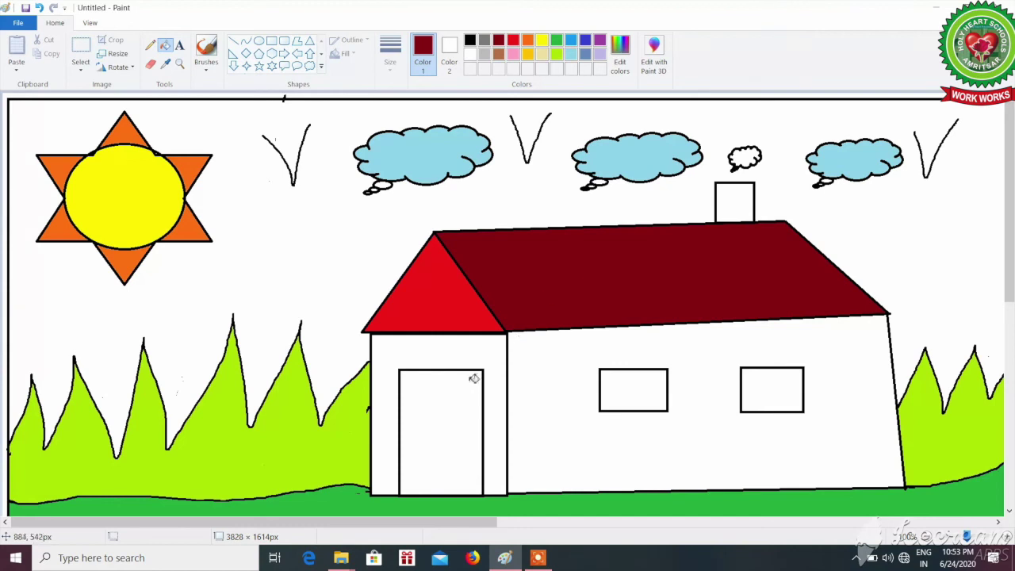
Fill the front wall, door and both windows with dark gray, and the side wall around the windows with brown
left_click(484, 41)
left_click(457, 363)
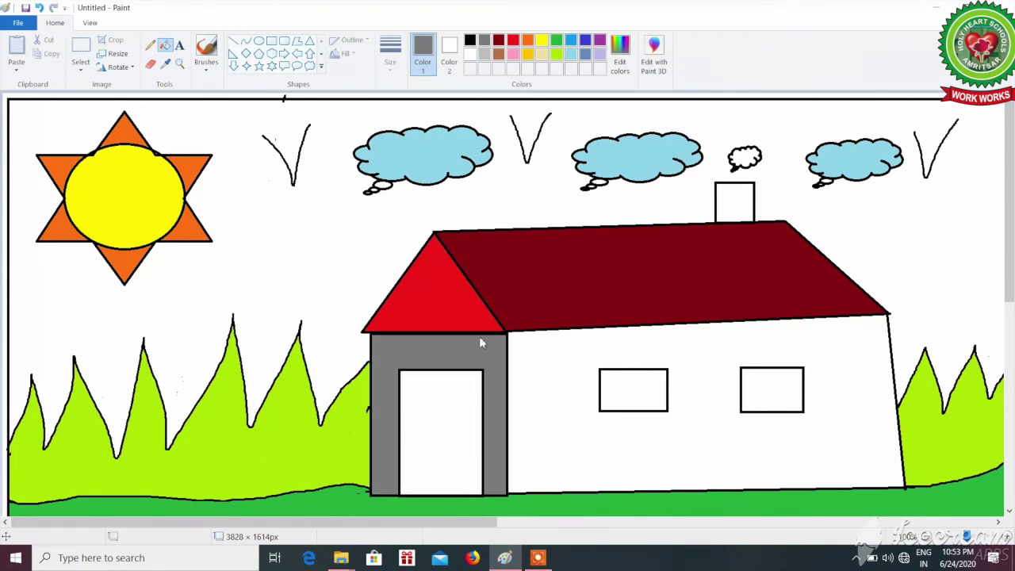
left_click(458, 406)
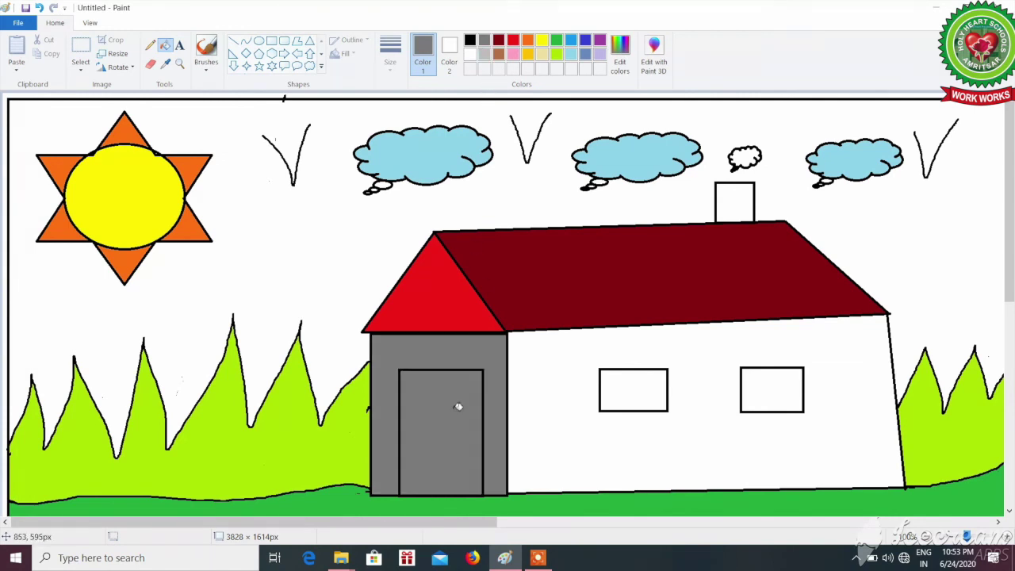
left_click(647, 401)
left_click(769, 393)
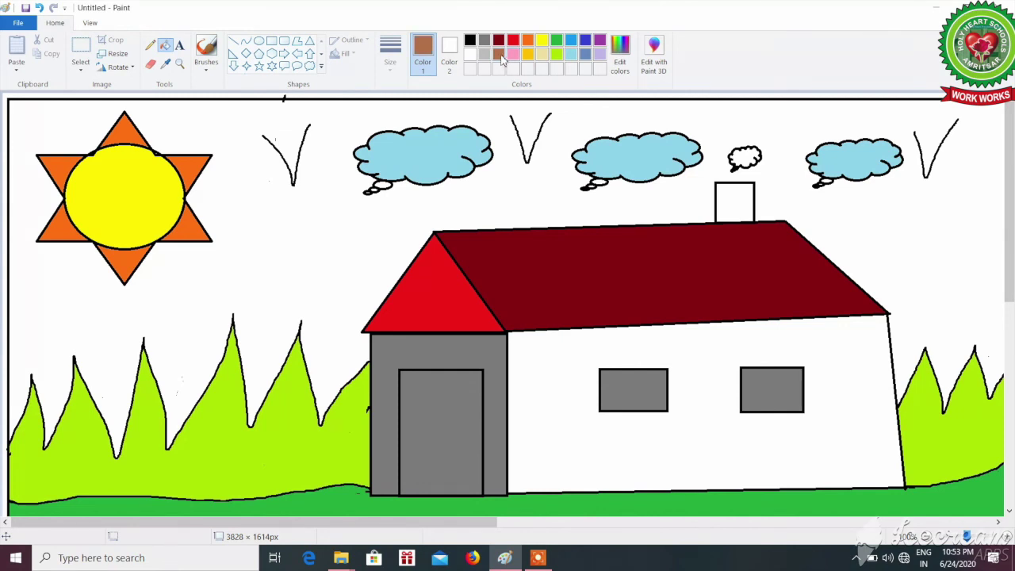
left_click(566, 367)
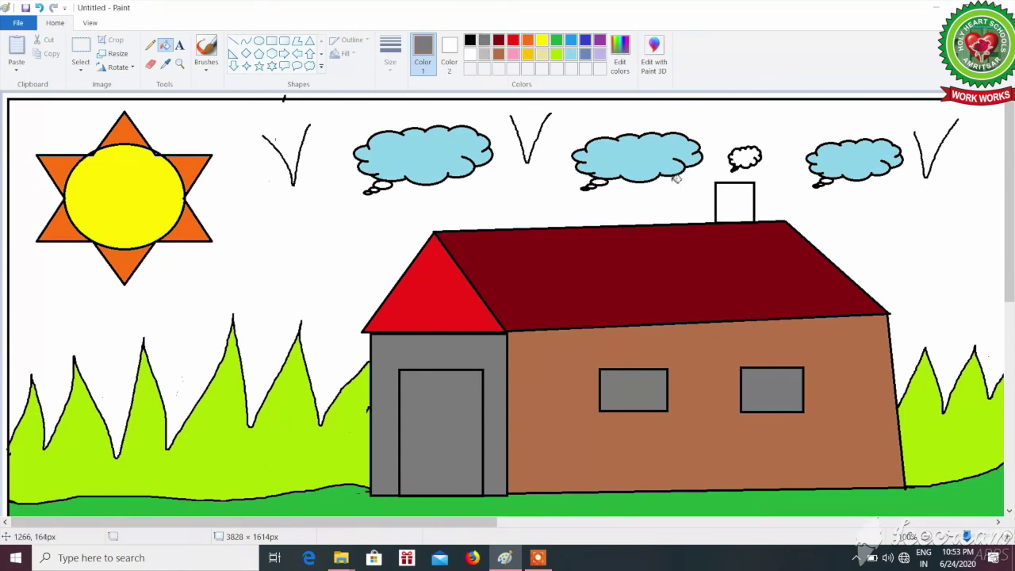
Fill the small smoke cloud above the chimney with dark gray and the chimney with black
left_click(750, 160)
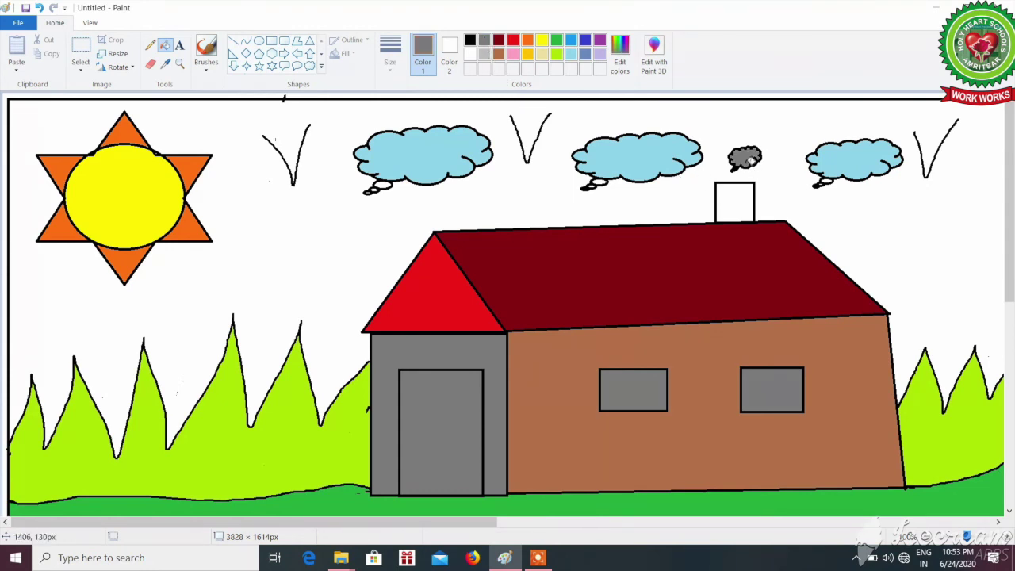
left_click(471, 42)
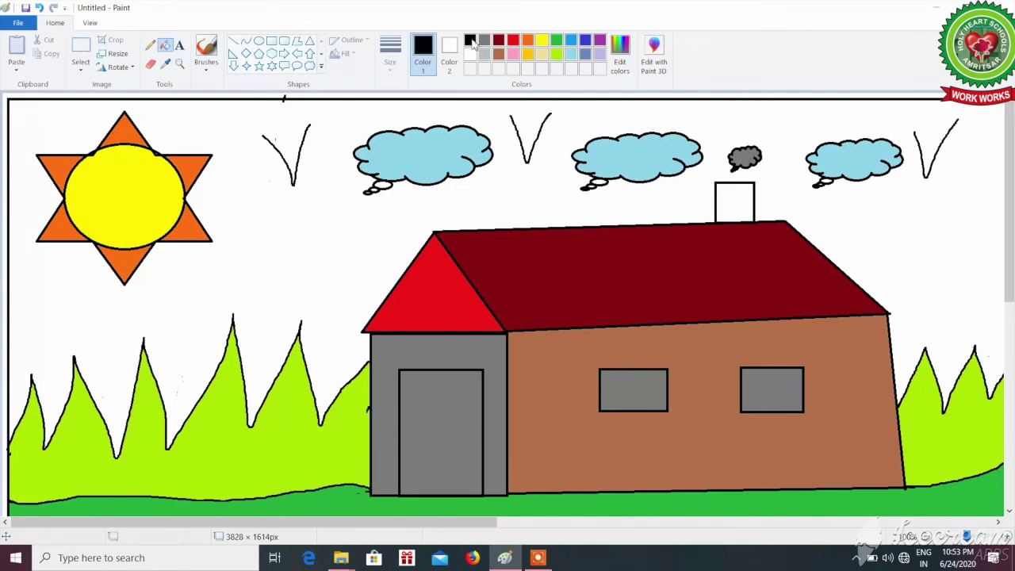
left_click(750, 210)
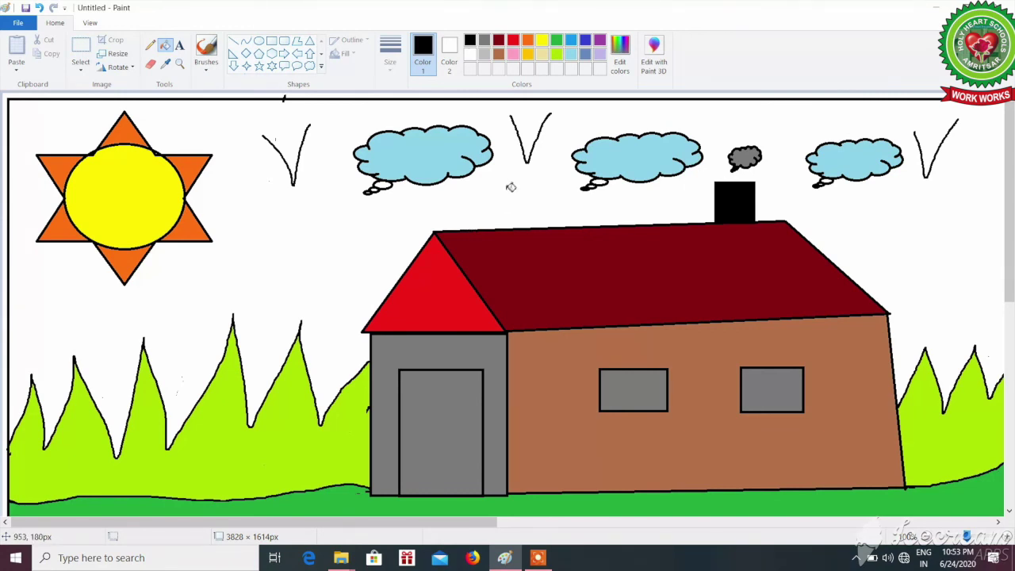
Fill the sky background with light turquoise
left_click(570, 54)
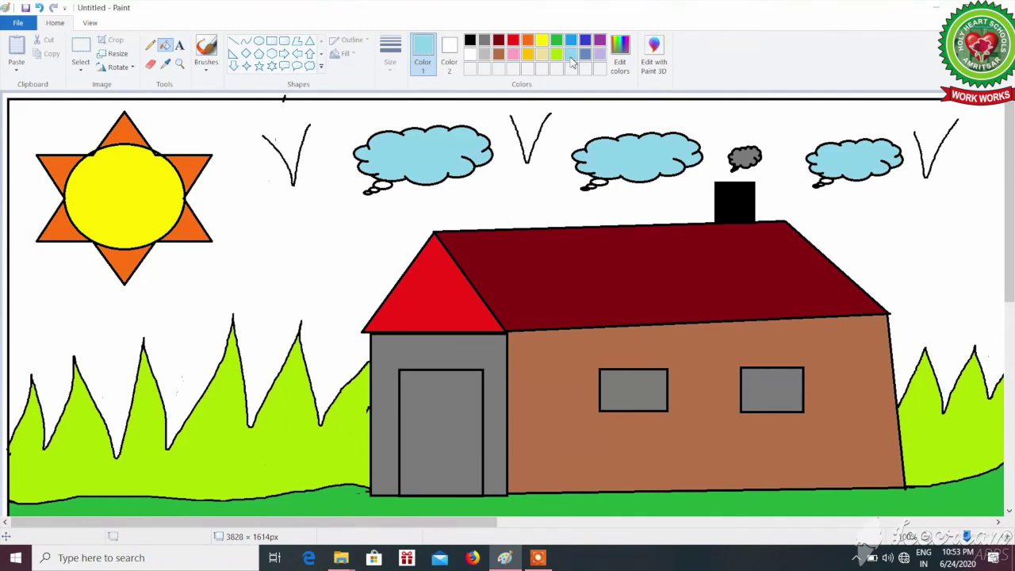
left_click(328, 244)
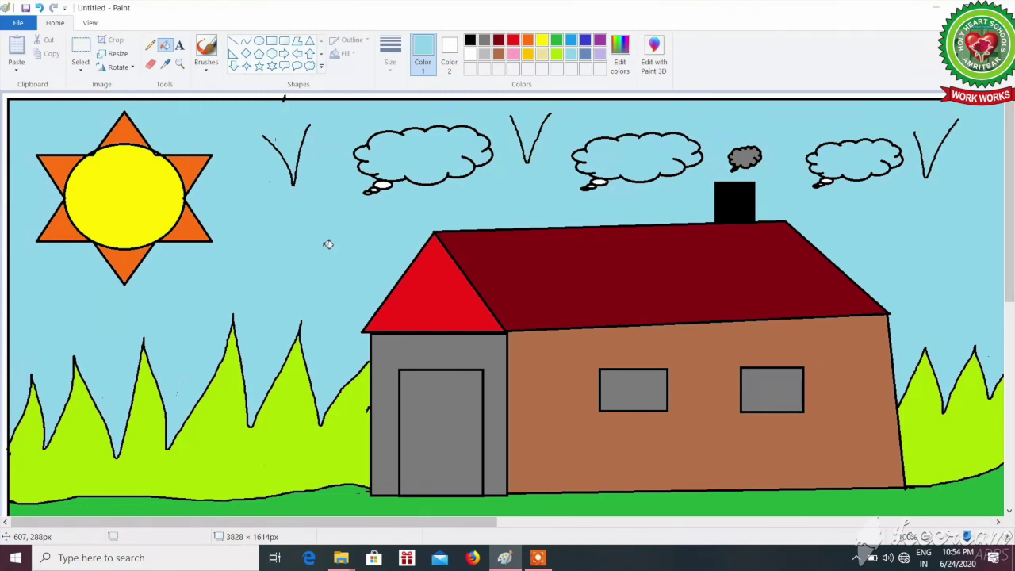
Save the picture to the Desktop as a PNG file named hut
left_click(19, 23)
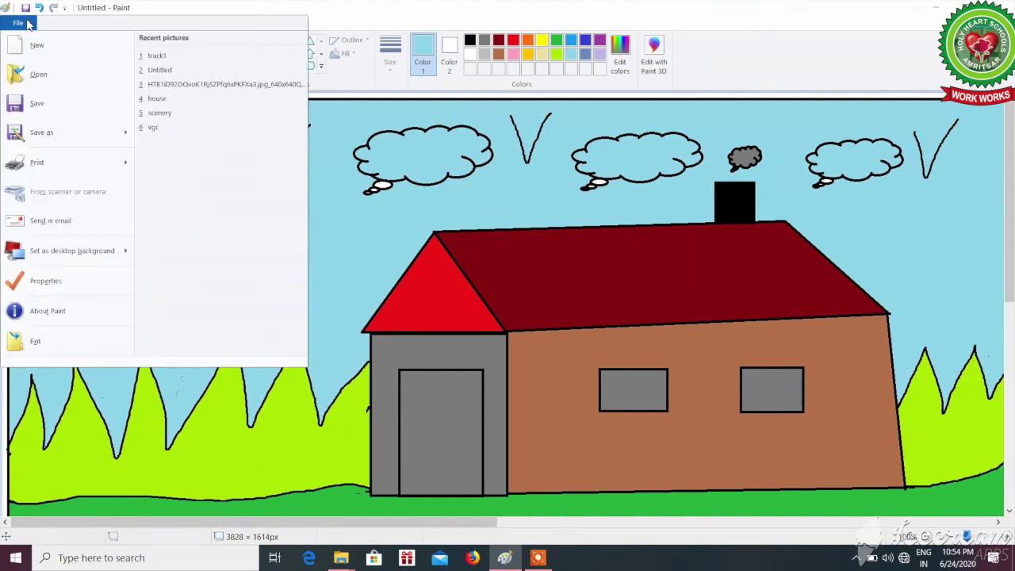
left_click(45, 108)
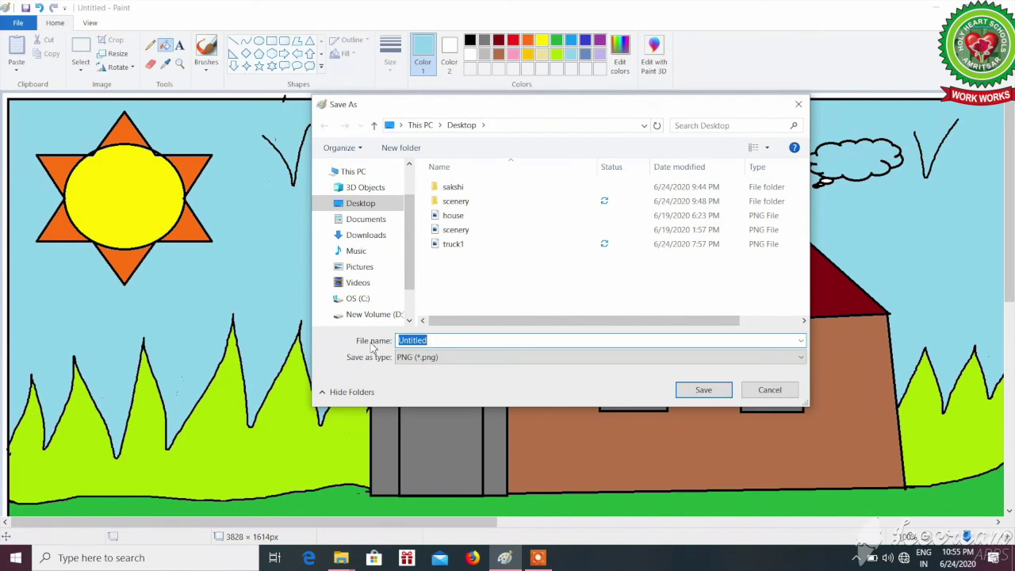
key("BackSpace")
type("hut")
left_click(692, 394)
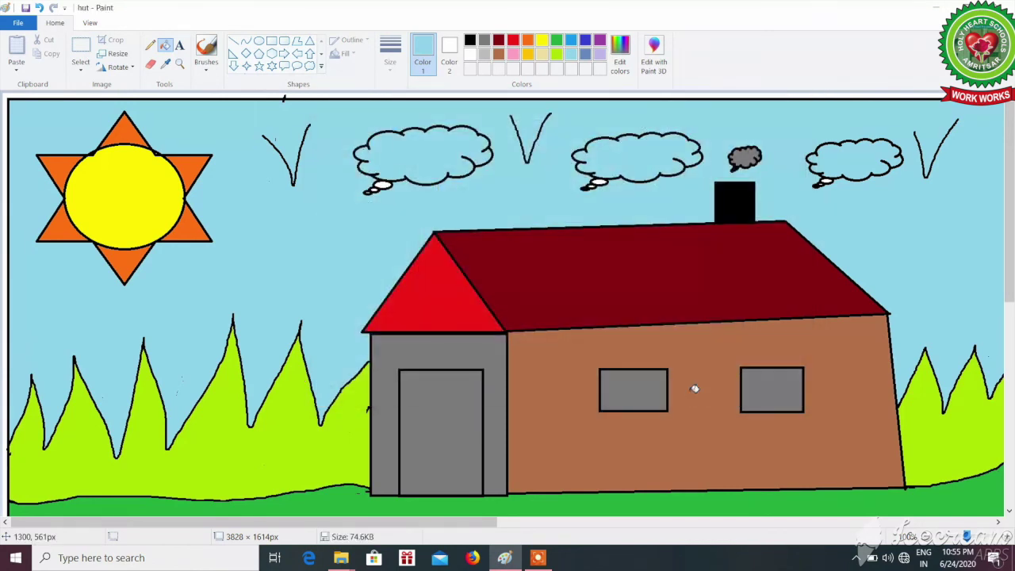